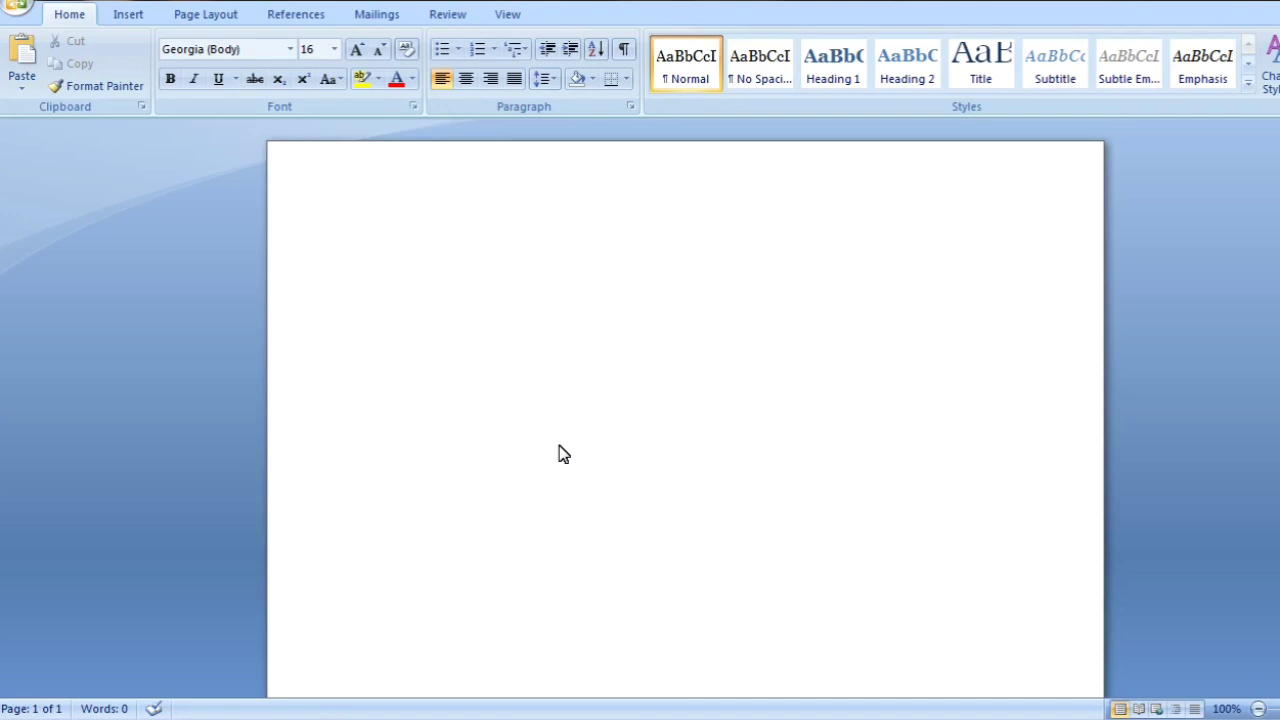
Paste the copied two-paragraph text into the blank document
click(215, 20)
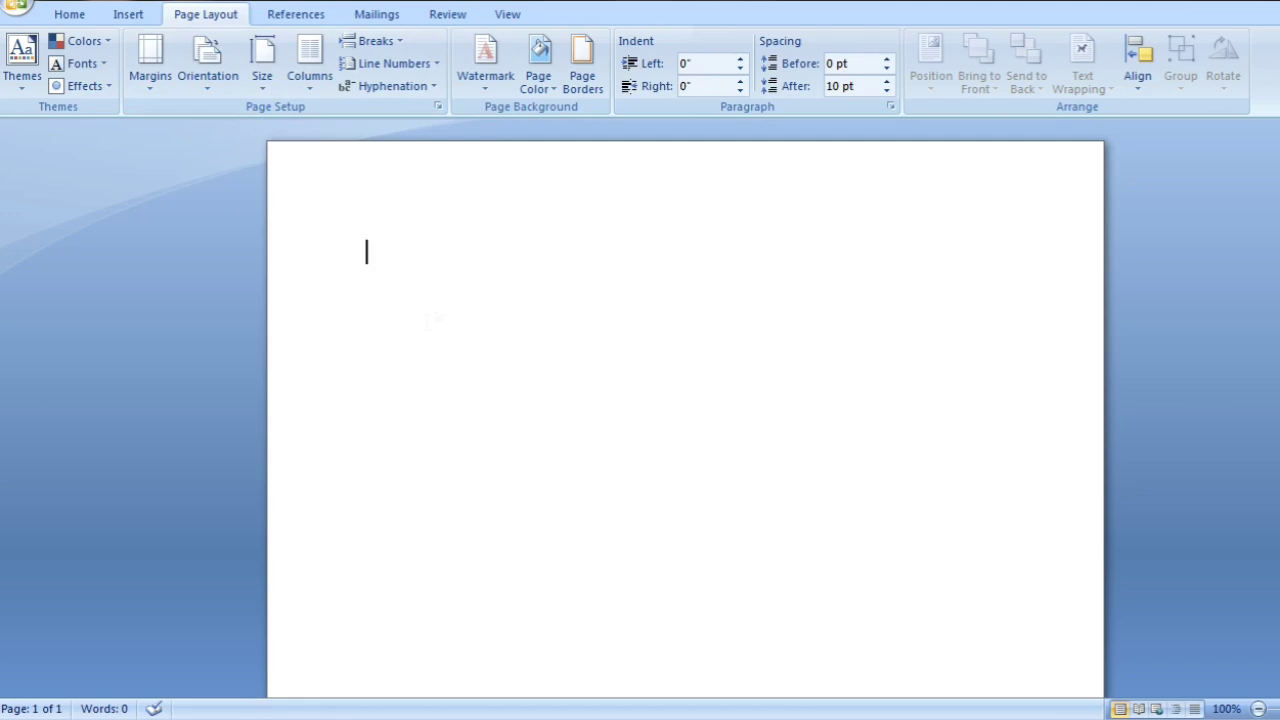
key(ctrl+v)
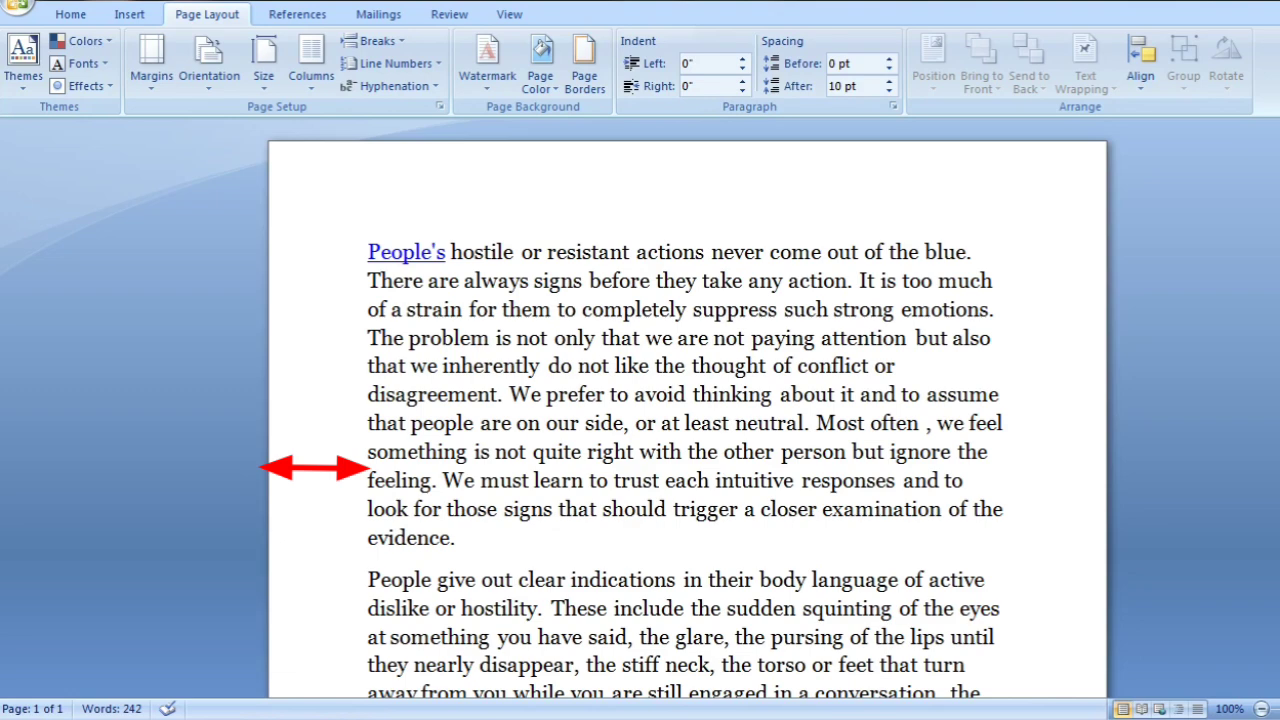
click(285, 480)
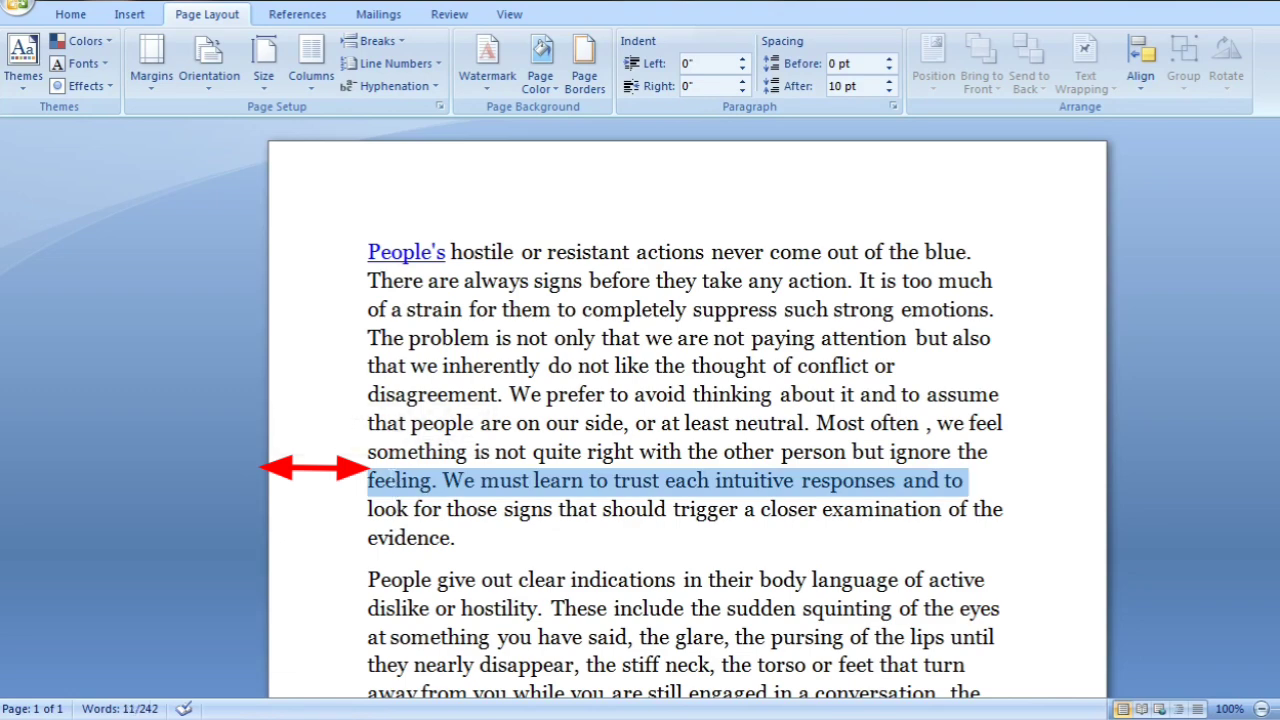
click(369, 460)
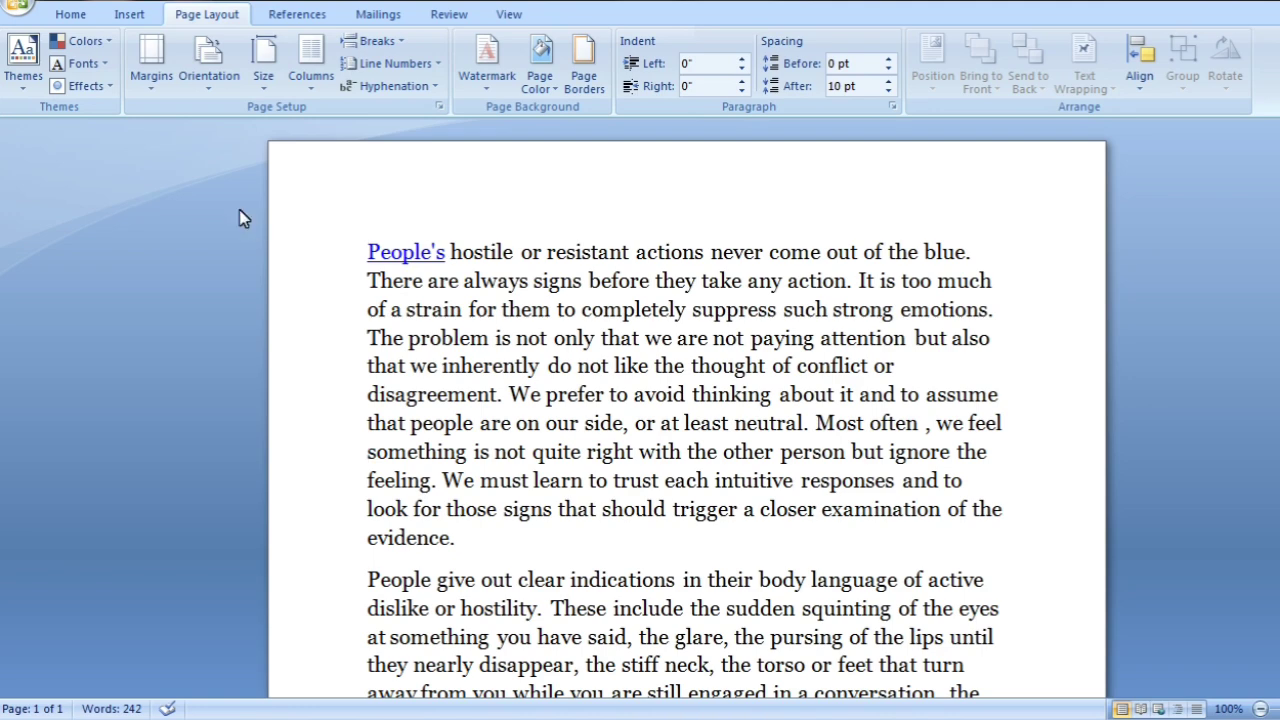
Apply the Narrow margin preset to the document and replace it with the Moderate preset
click(156, 95)
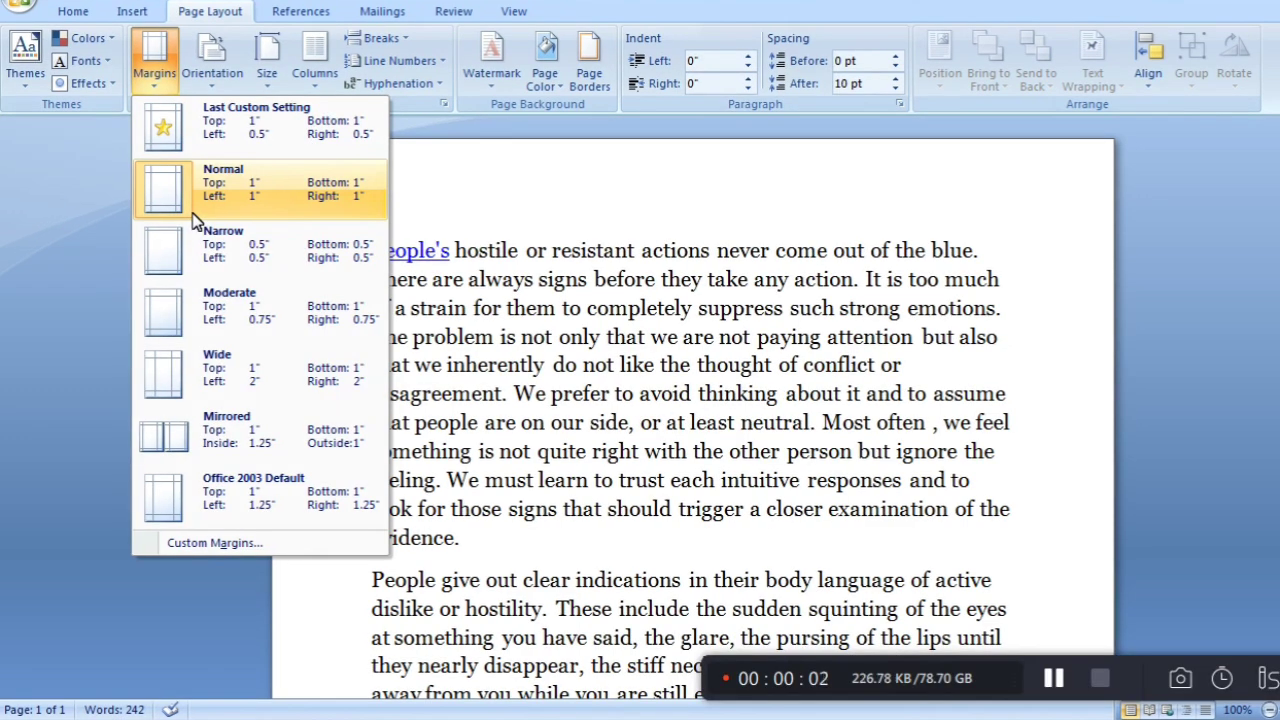
click(226, 262)
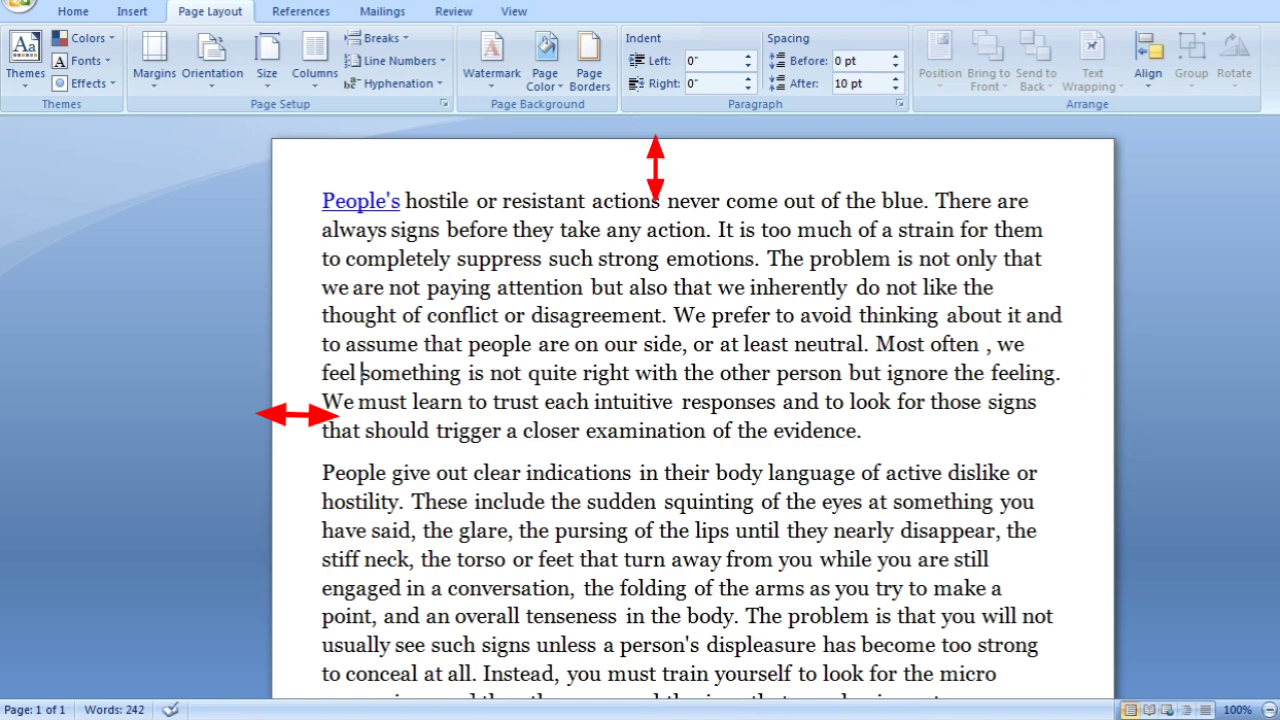
click(153, 78)
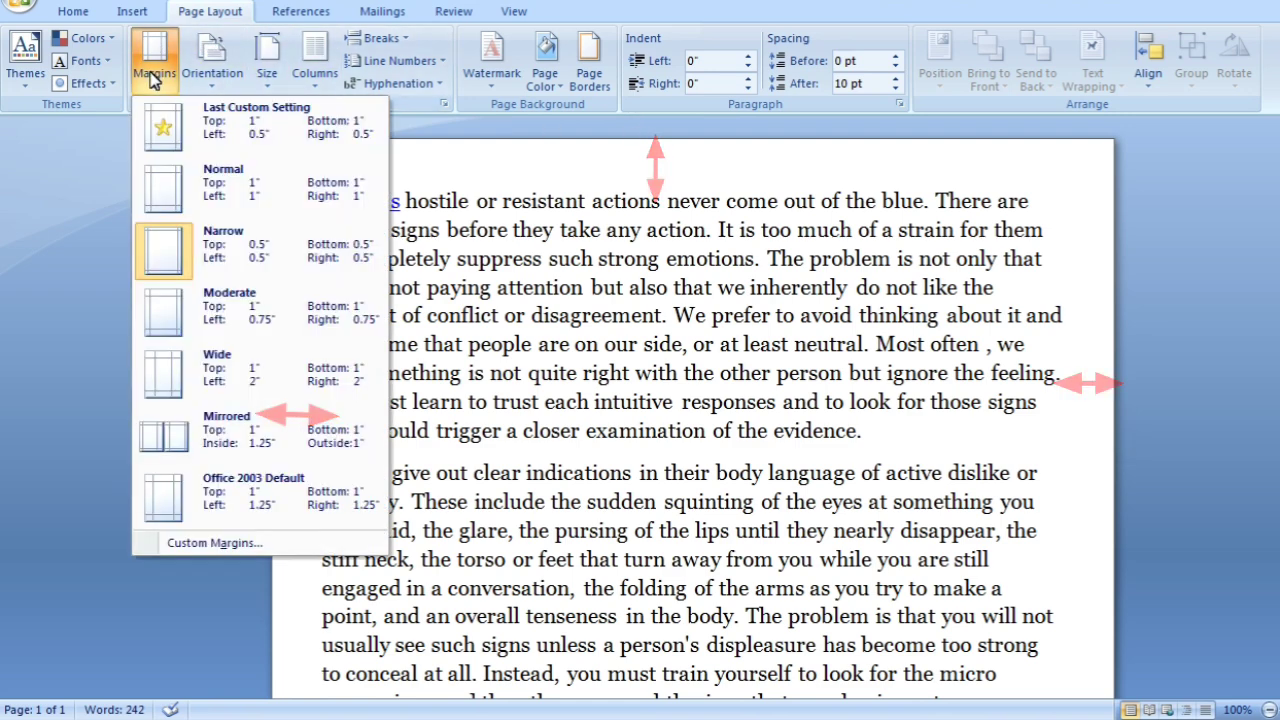
click(219, 326)
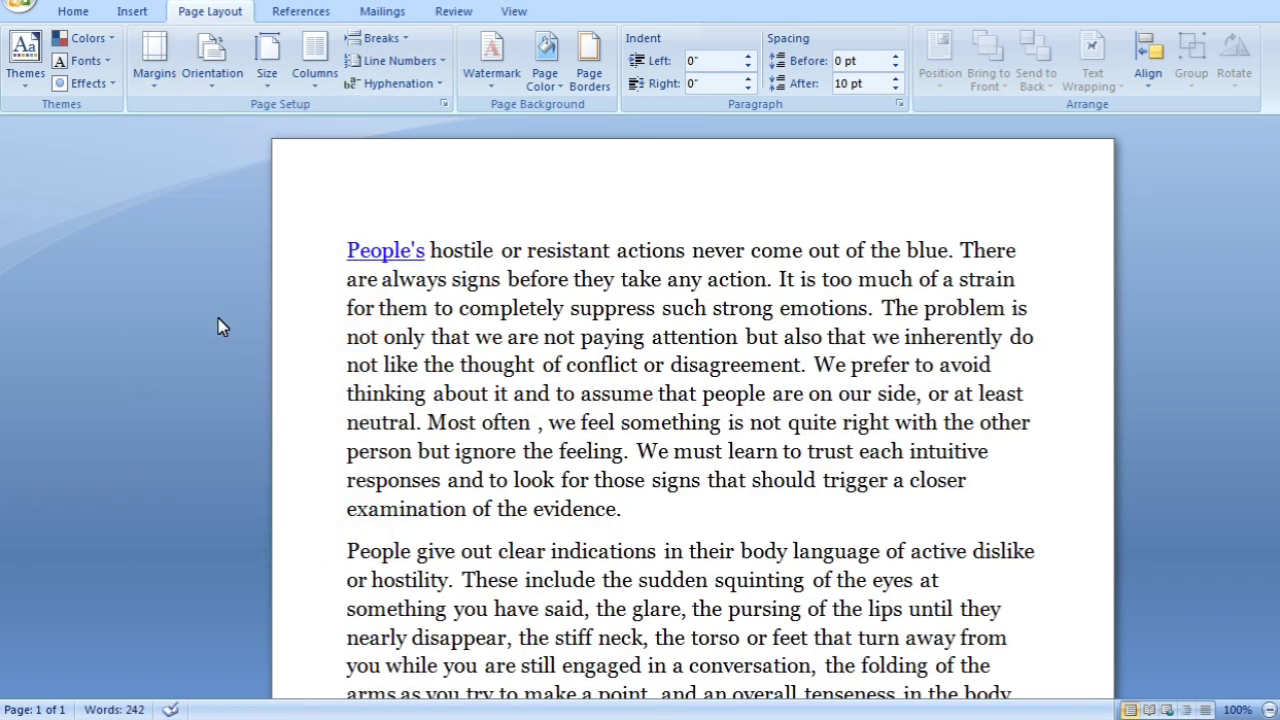
scroll(258, 319, up, 2)
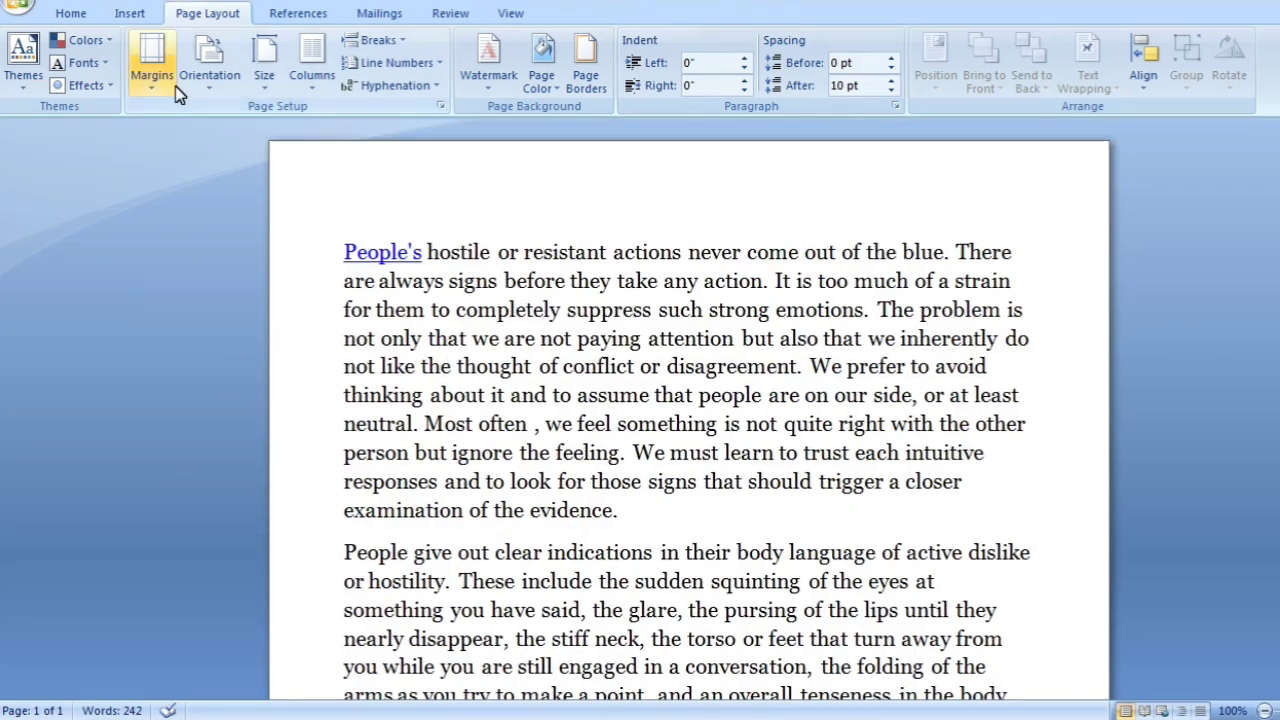
Start a custom margin setup for the whole document with a top margin of 1.8"
click(155, 65)
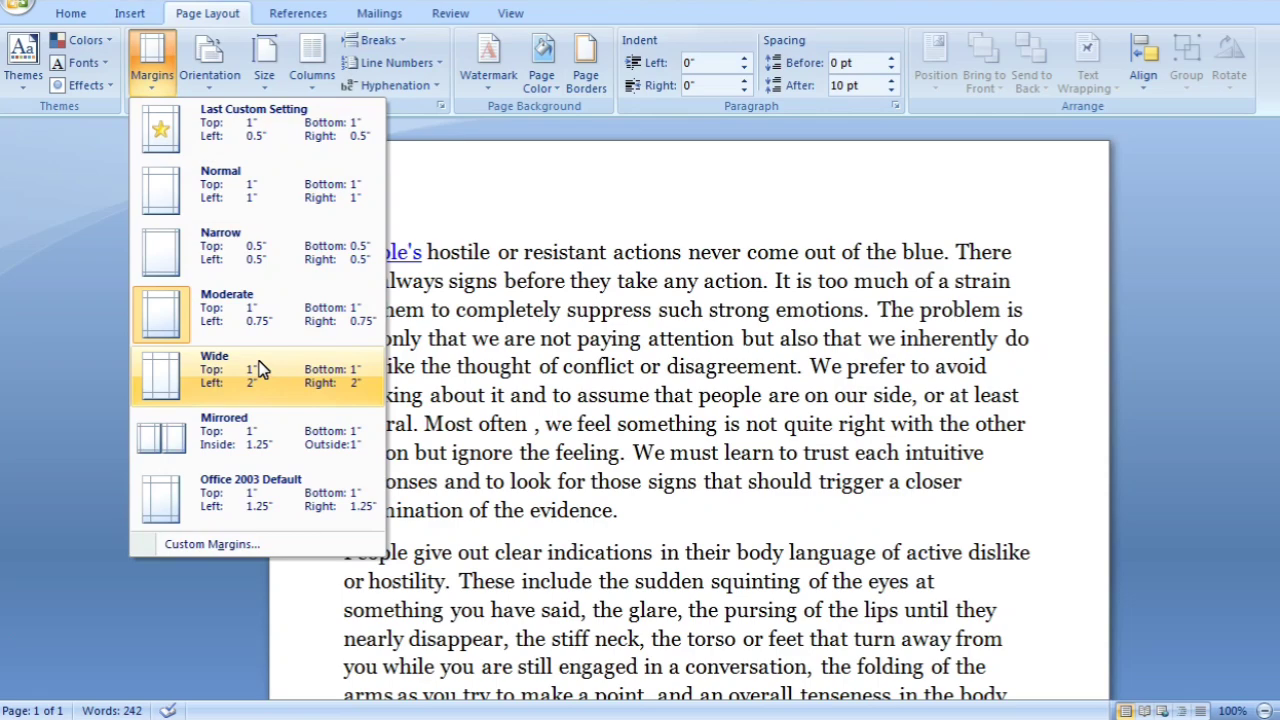
click(246, 544)
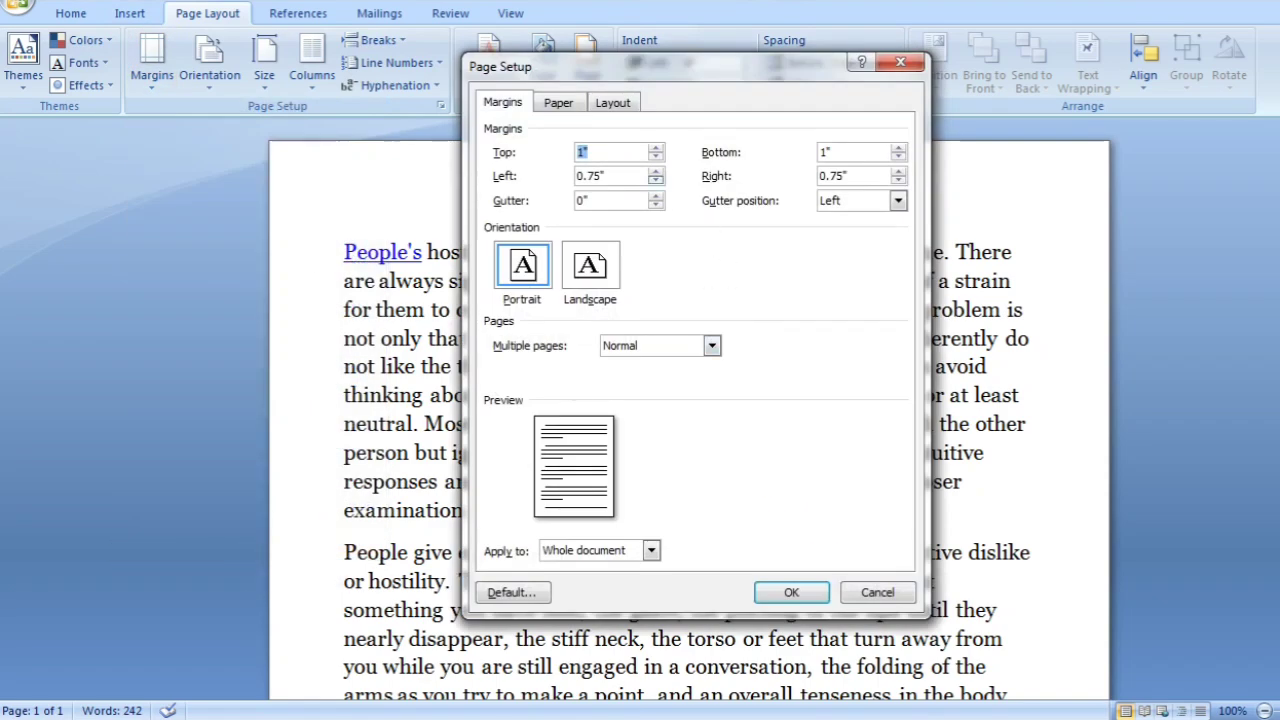
click(657, 149)
click(657, 149)
click(657, 149)
click(657, 149)
click(657, 149)
click(655, 149)
click(655, 149)
click(655, 149)
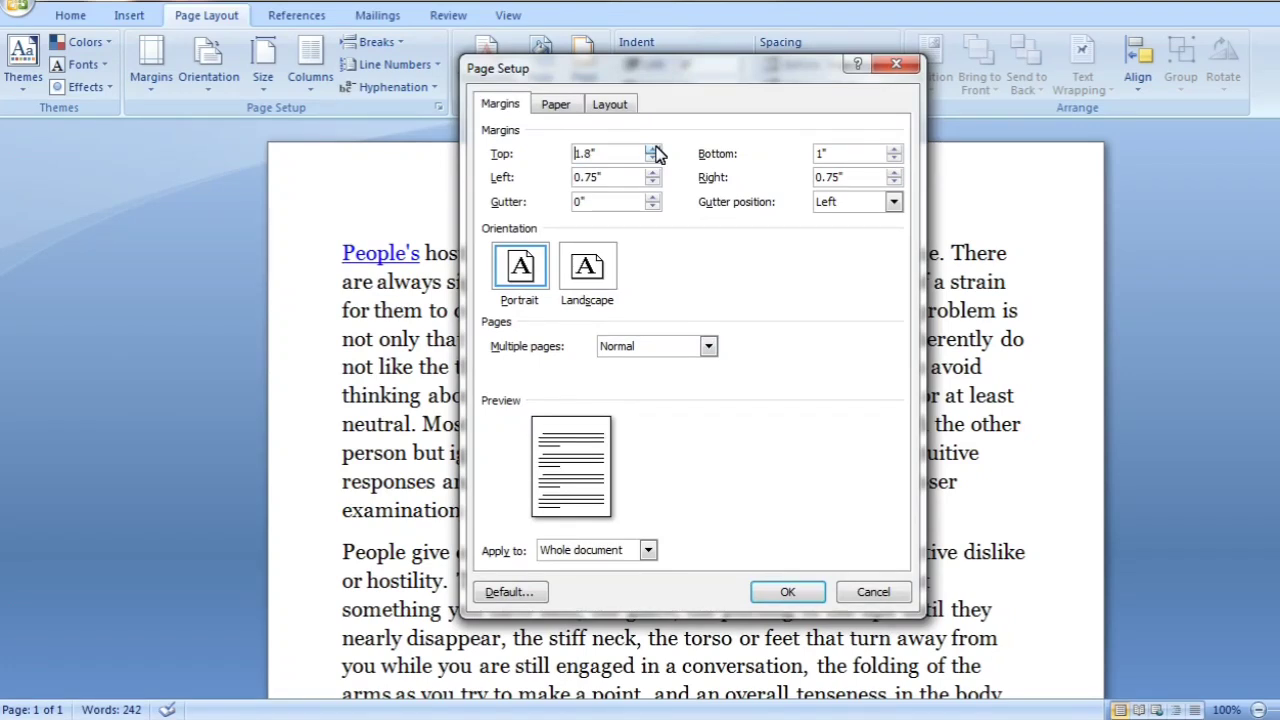
Set the bottom margin to 1.5" and the left and right margins to 0.5", and apply the custom margins
click(895, 149)
click(895, 149)
click(895, 149)
click(895, 149)
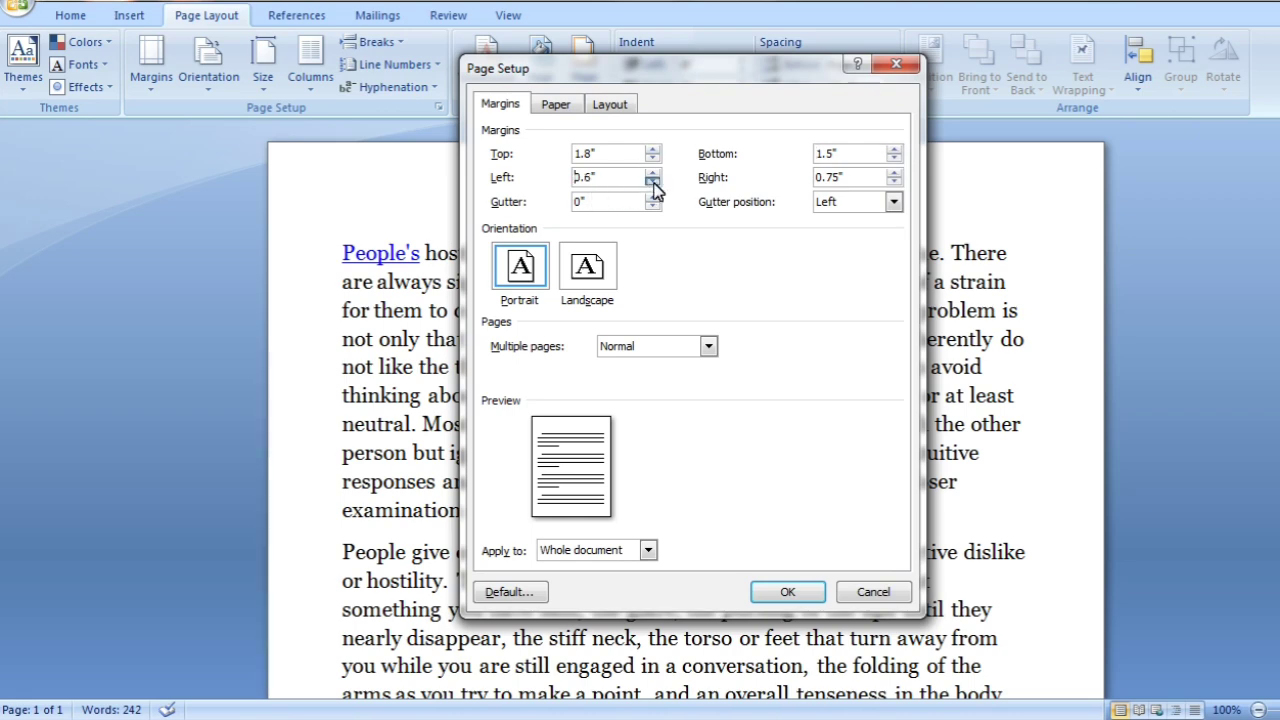
click(894, 182)
click(788, 592)
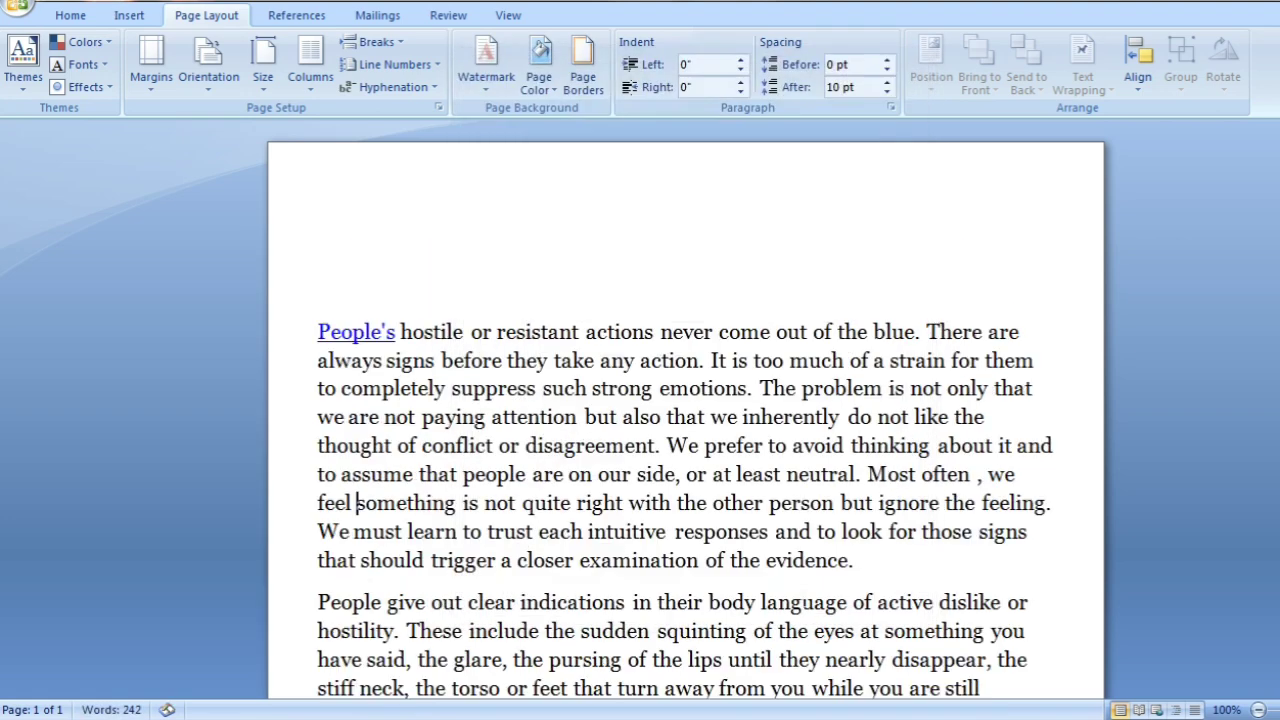
scroll(686, 450, down, 6)
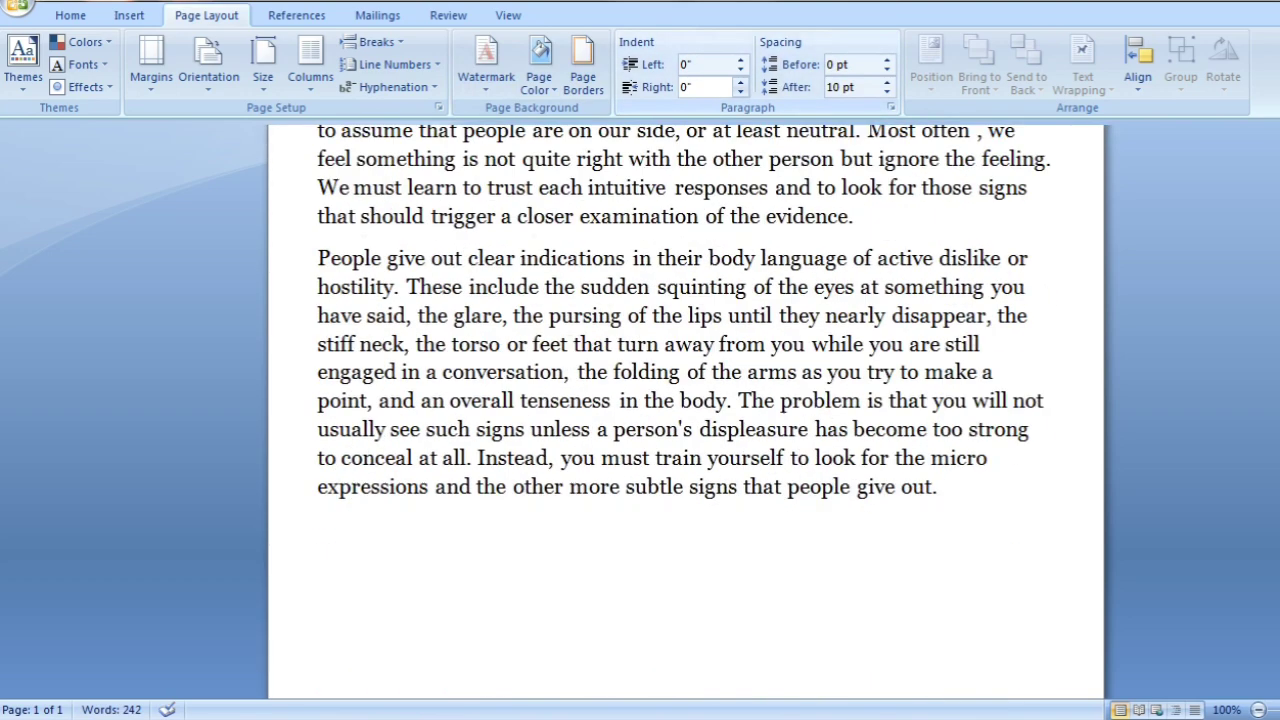
scroll(686, 450, up, 5)
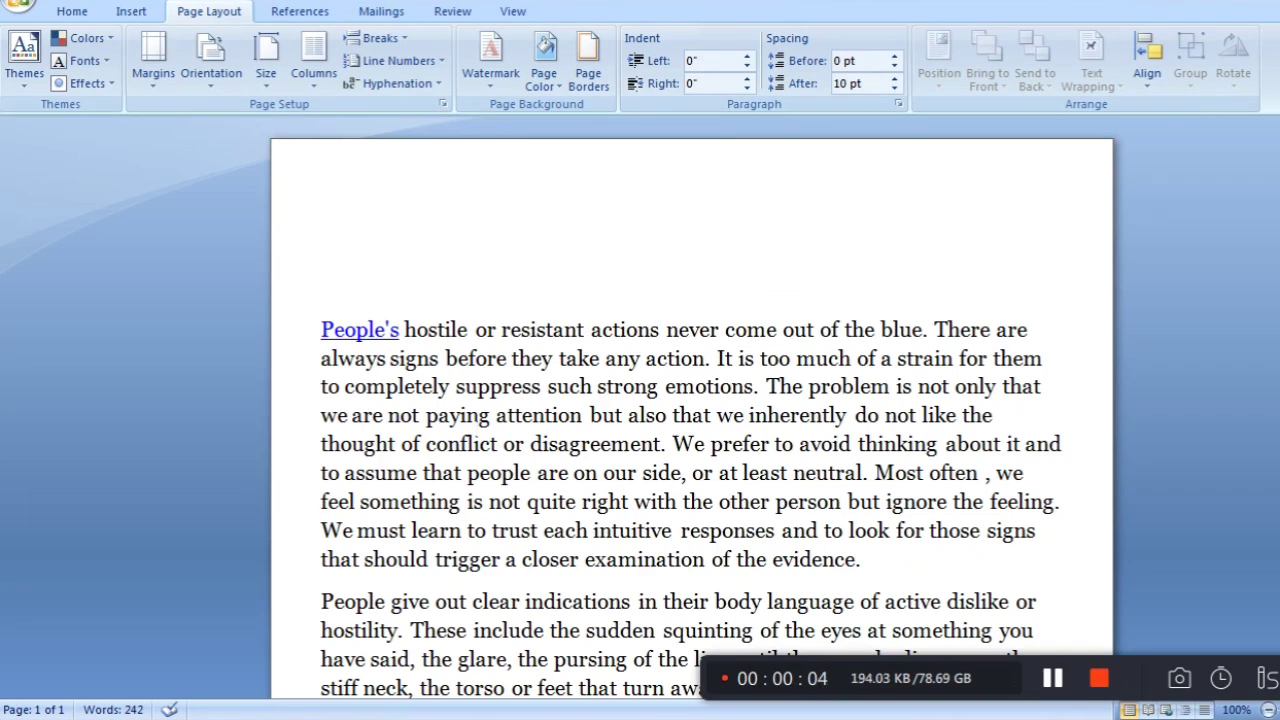
Apply the Normal margin preset with 1" on all sides
click(176, 90)
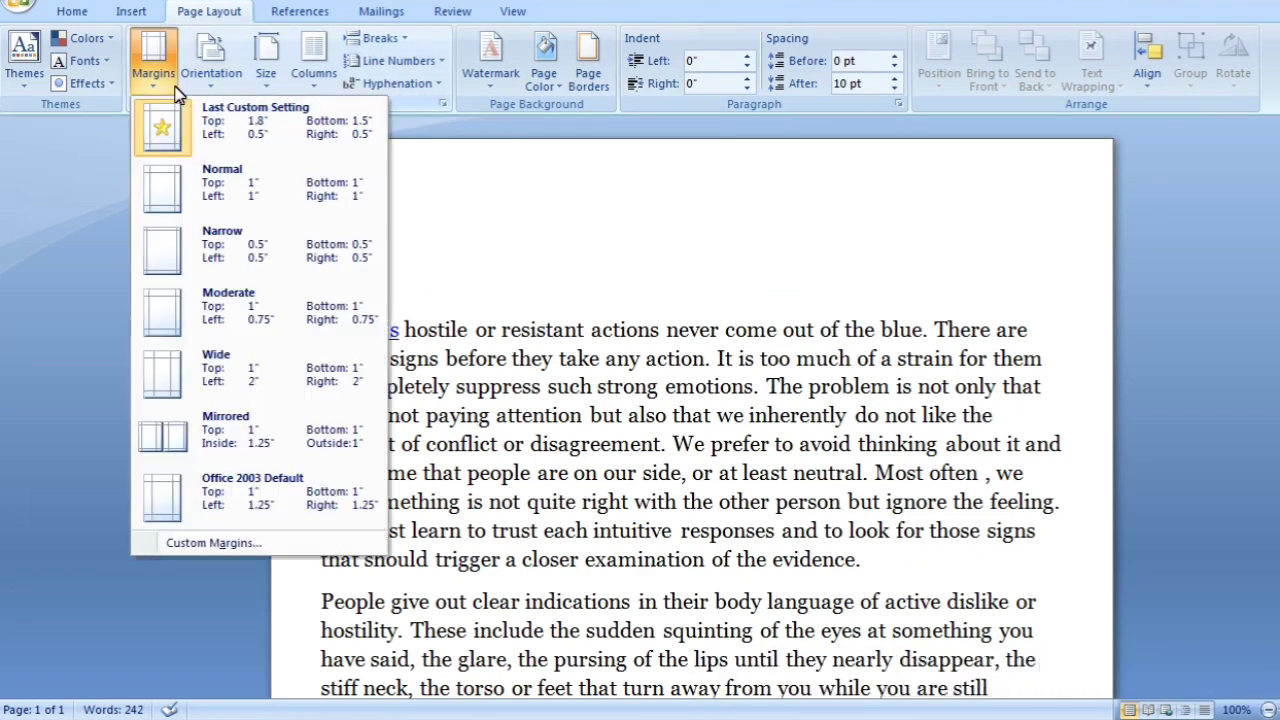
click(270, 190)
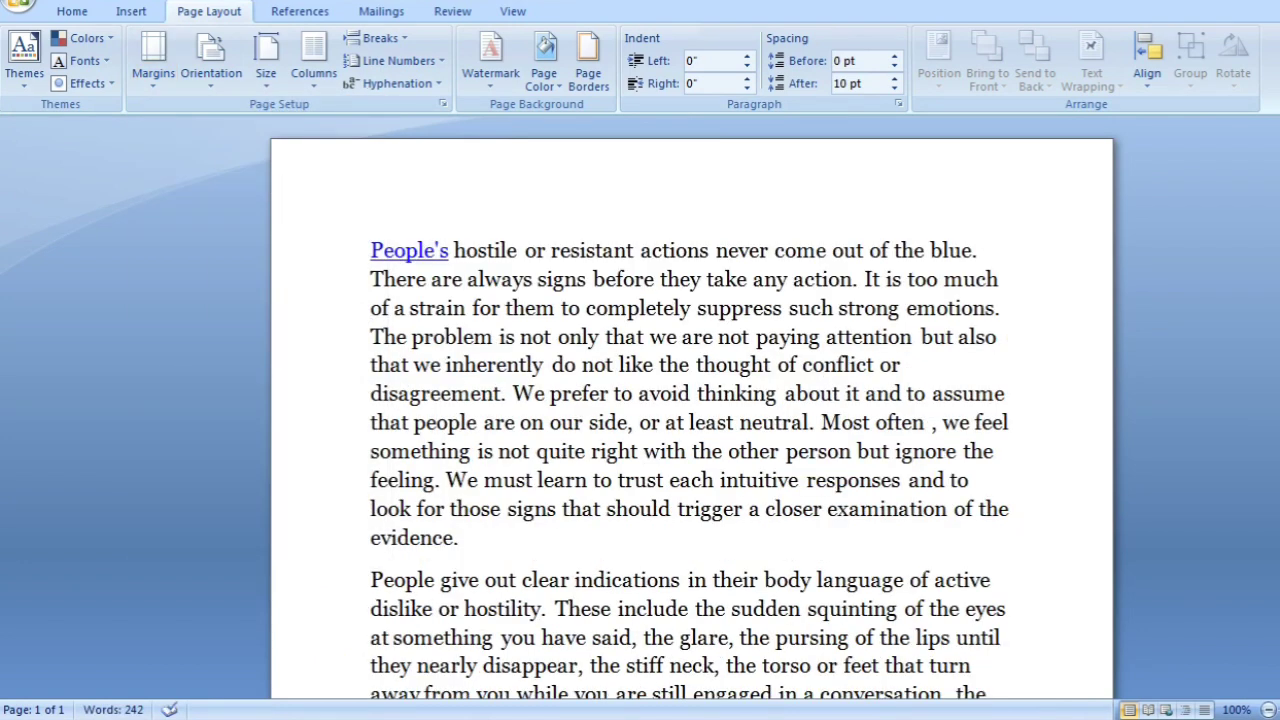
Change the page orientation to Landscape and check the resulting page
click(205, 80)
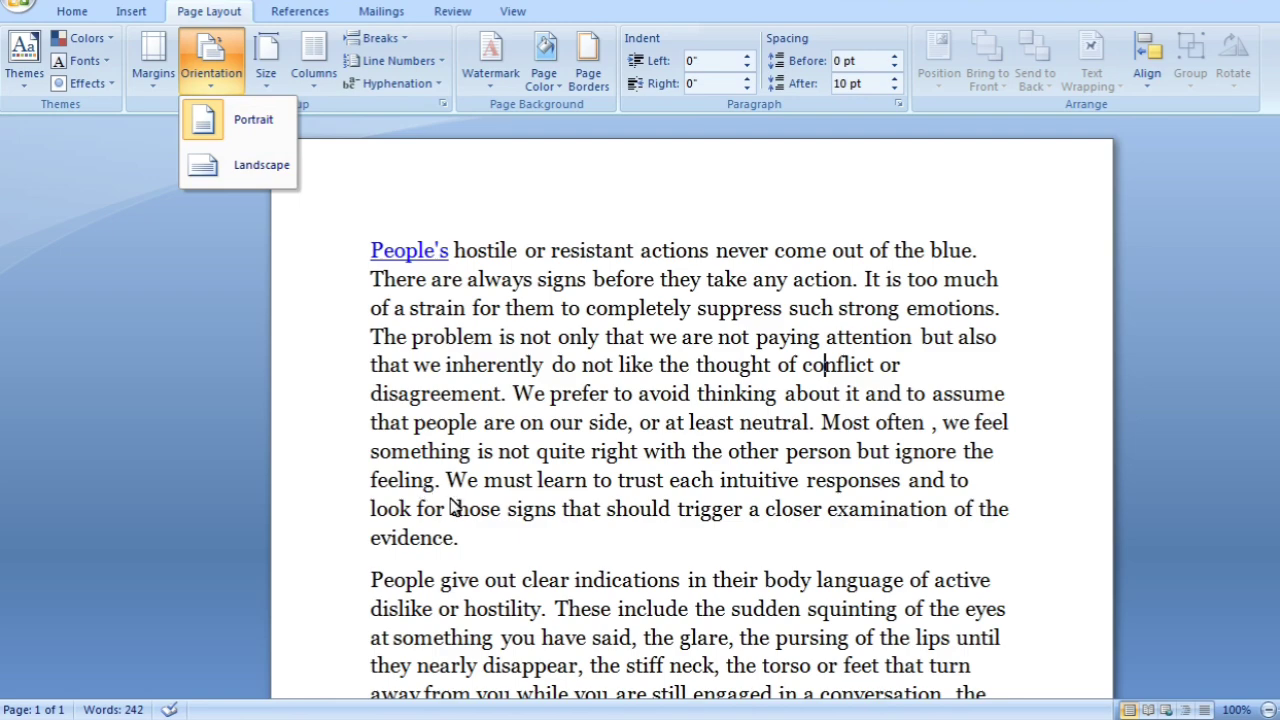
scroll(452, 507, down, 6)
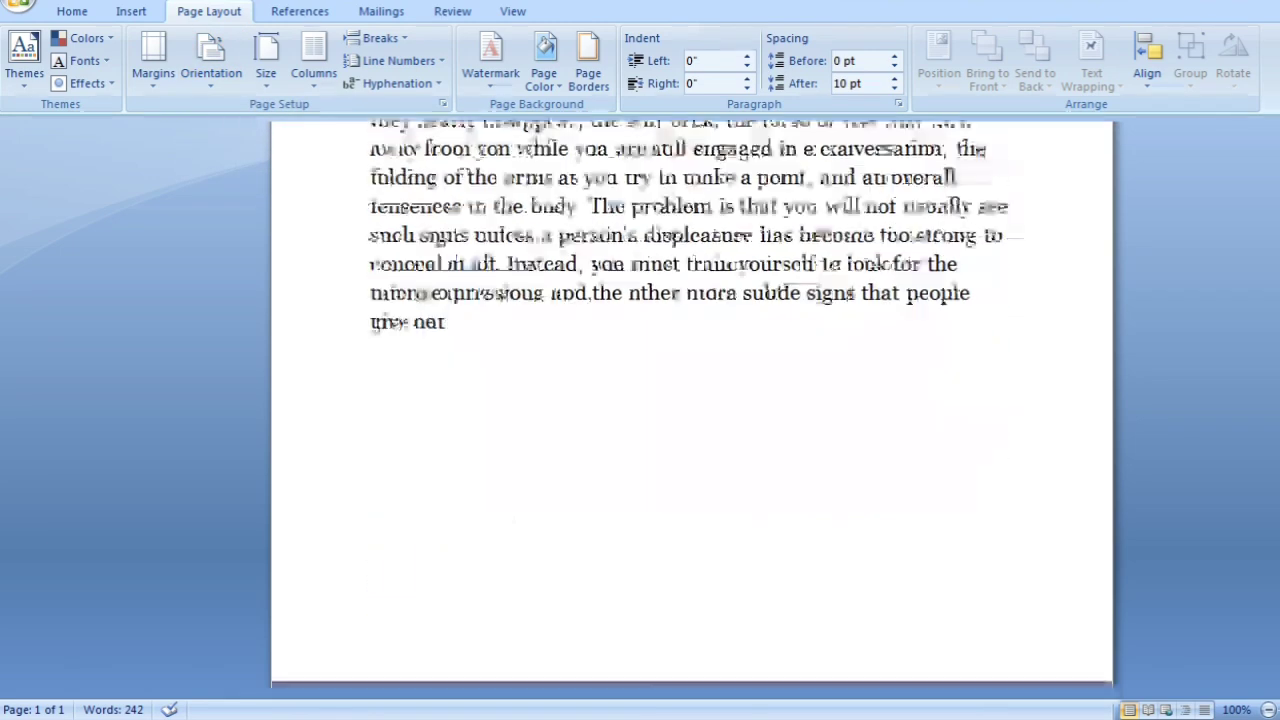
scroll(690, 400, up, 6)
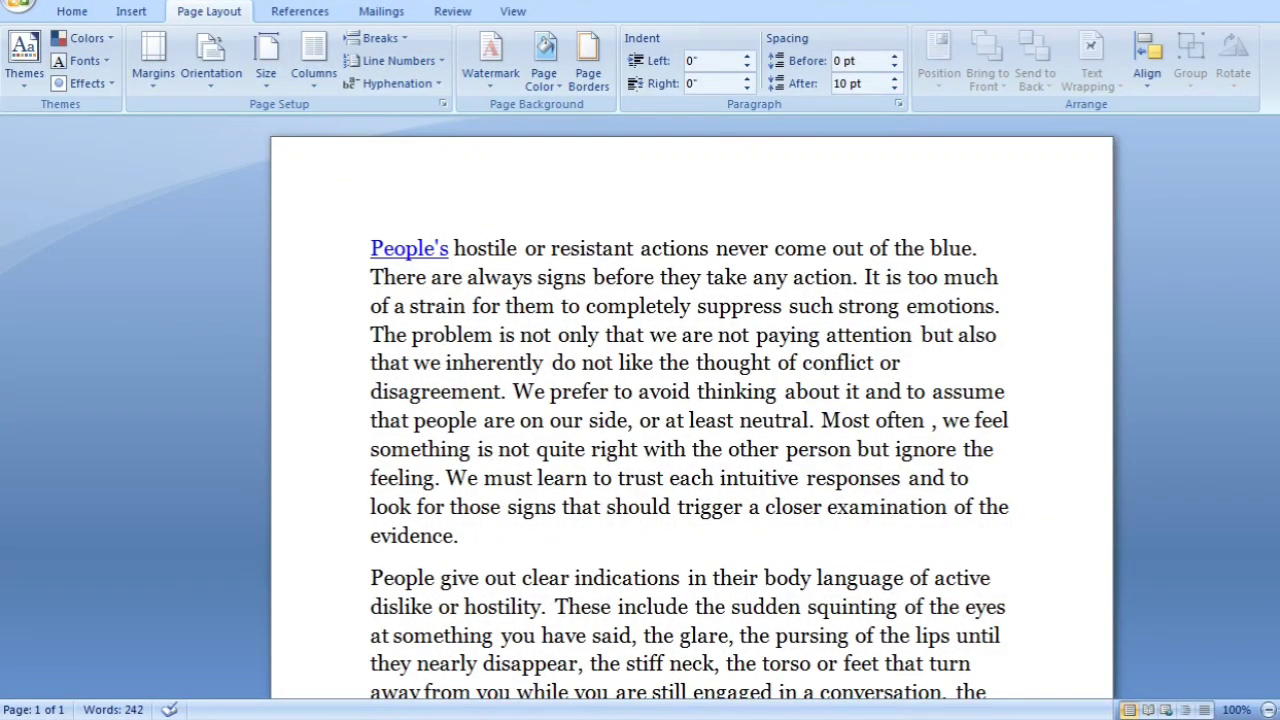
scroll(690, 400, down, 2)
scroll(690, 400, up, 2)
click(211, 62)
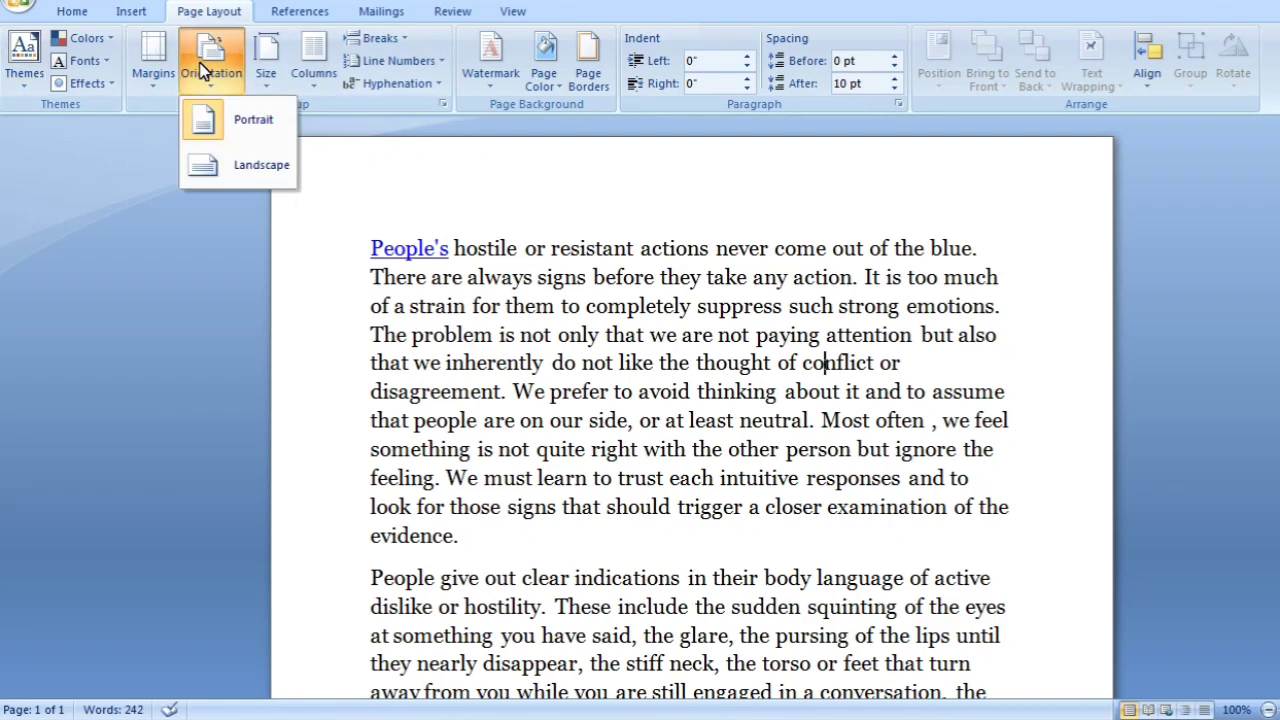
click(254, 170)
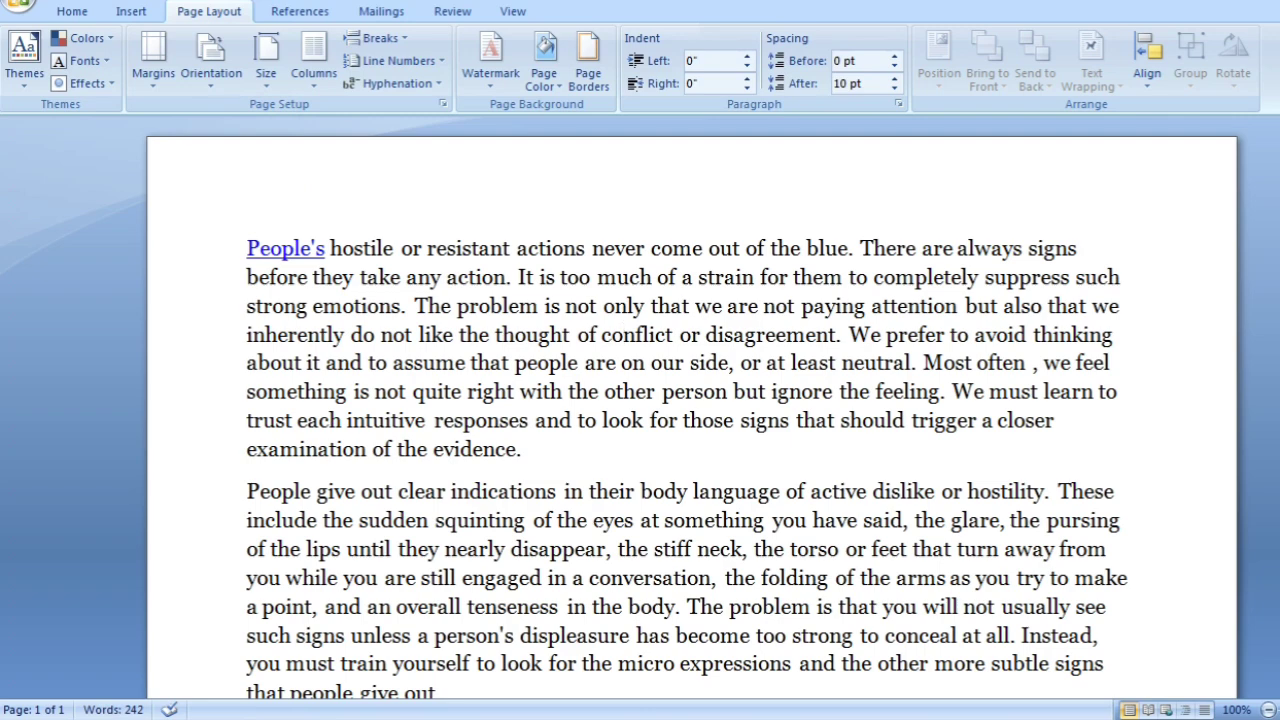
scroll(690, 420, down, 2)
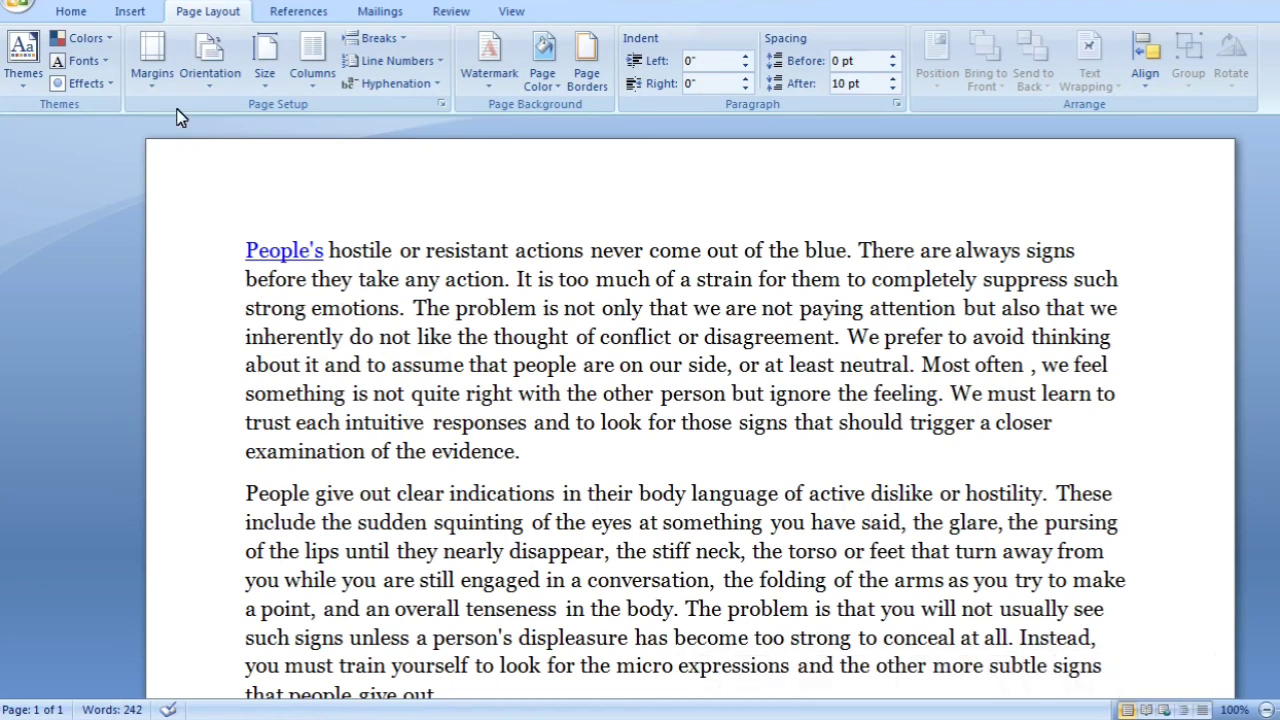
Set the page orientation back to Portrait and look over the page
click(207, 78)
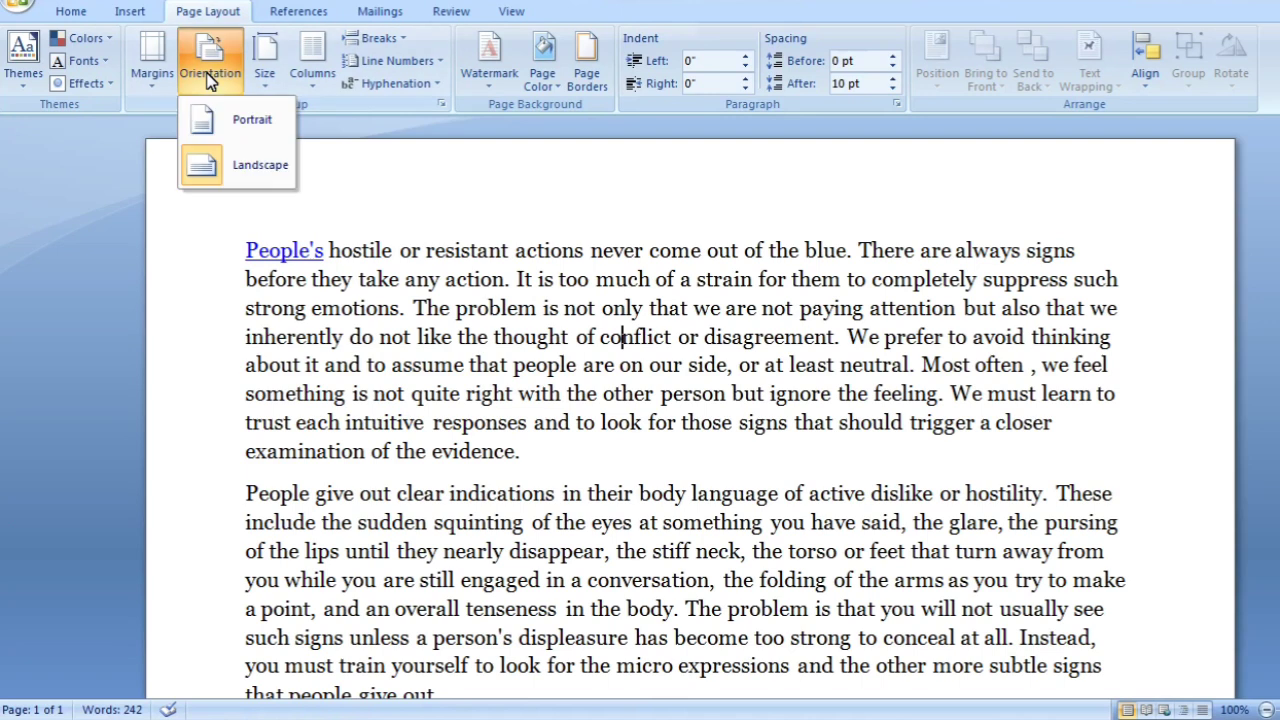
click(238, 134)
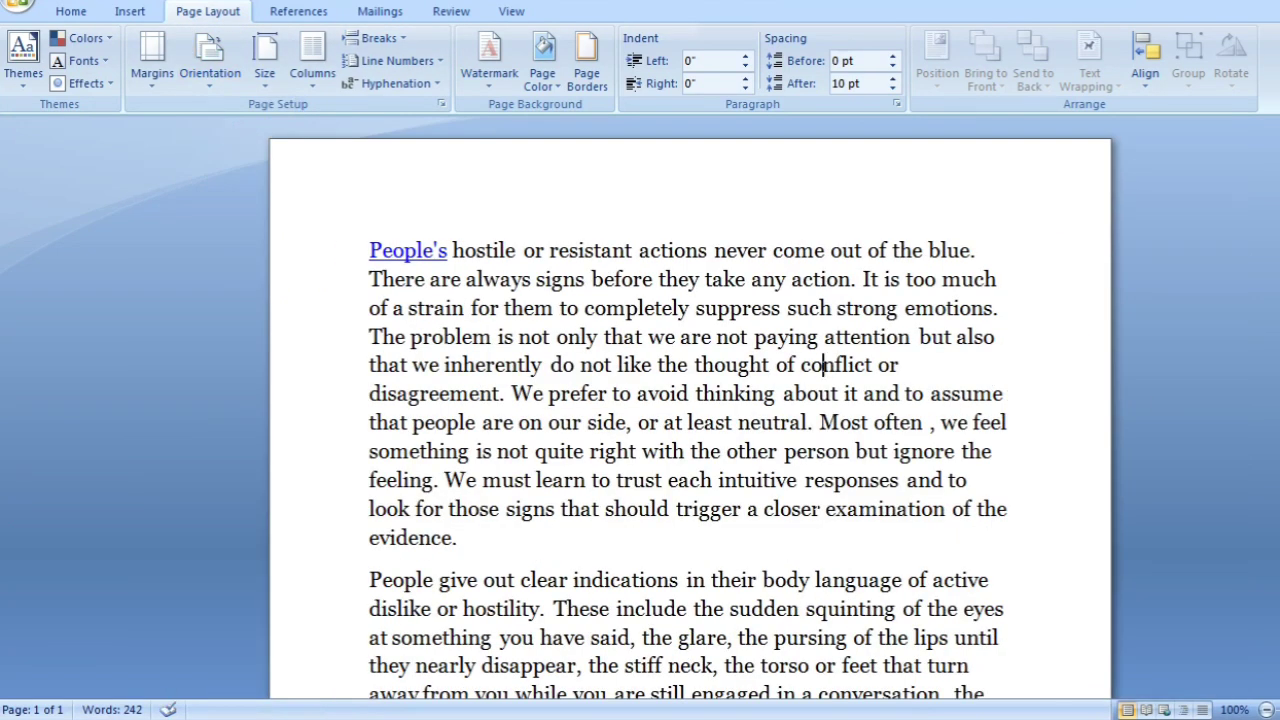
scroll(820, 450, down, 1)
scroll(822, 365, up, 1)
Set the paper size to A4 (8.27" x 11.69") and look over the page
click(262, 80)
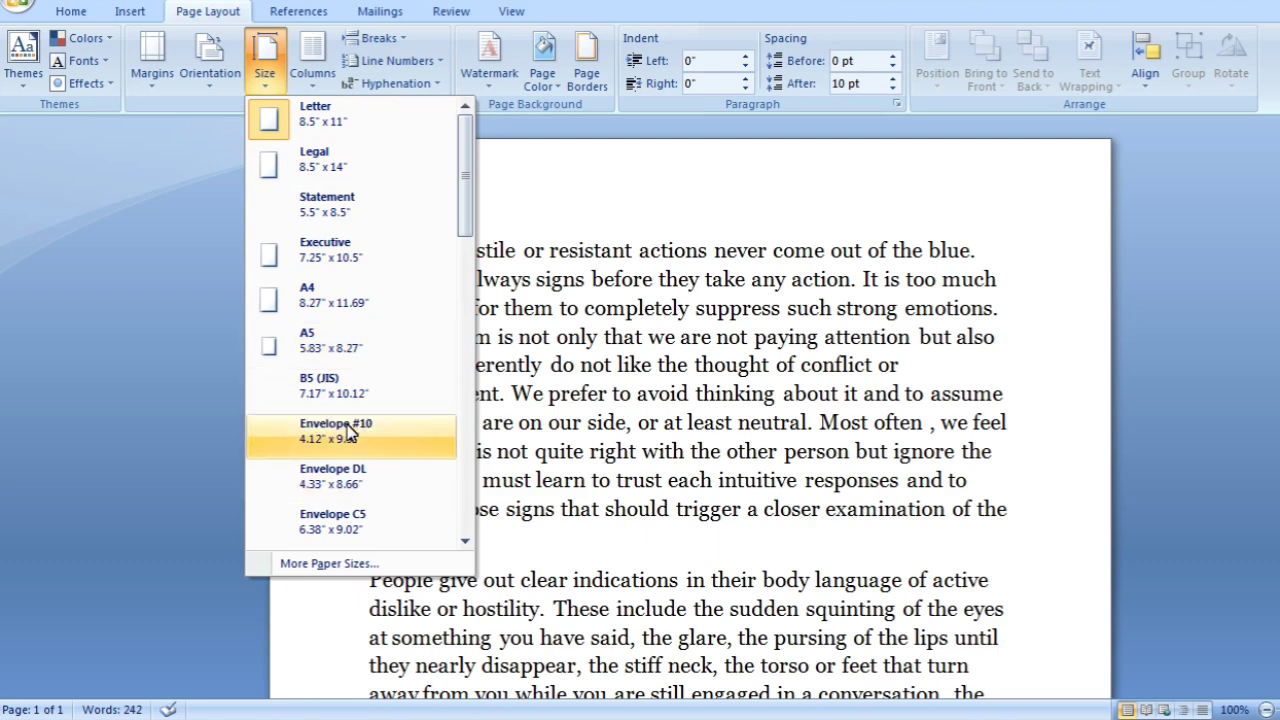
click(585, 210)
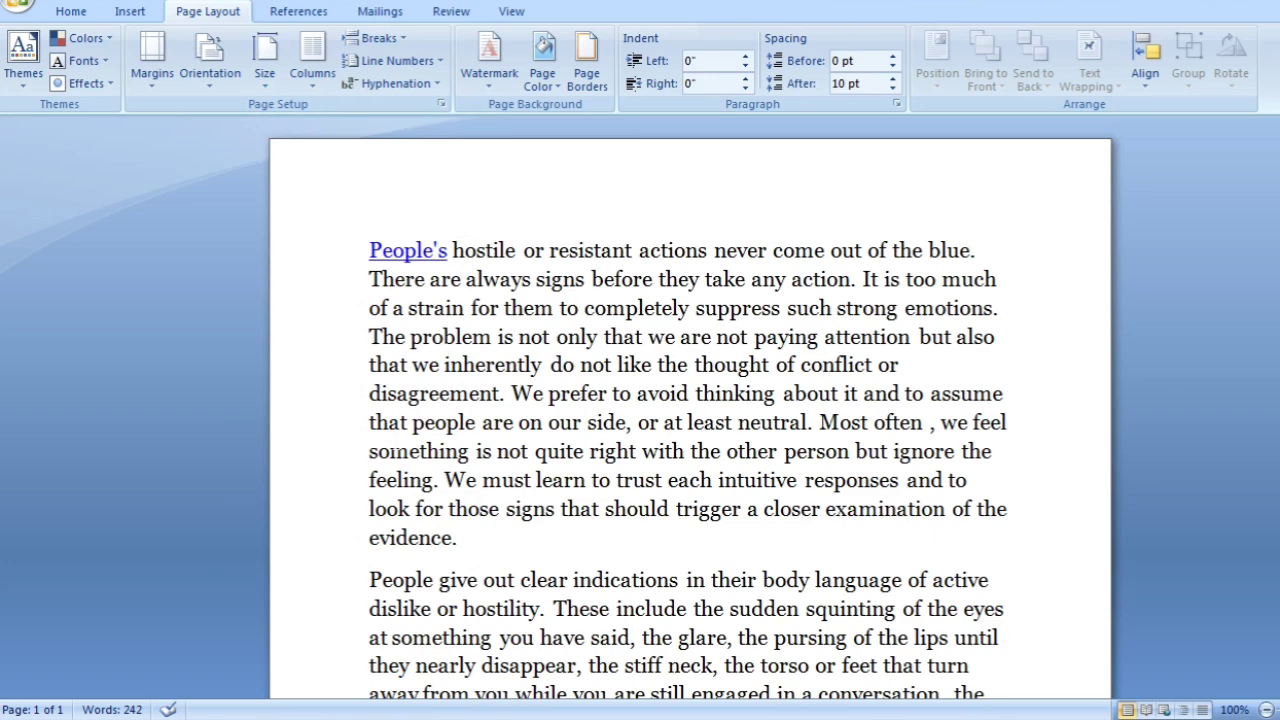
click(264, 80)
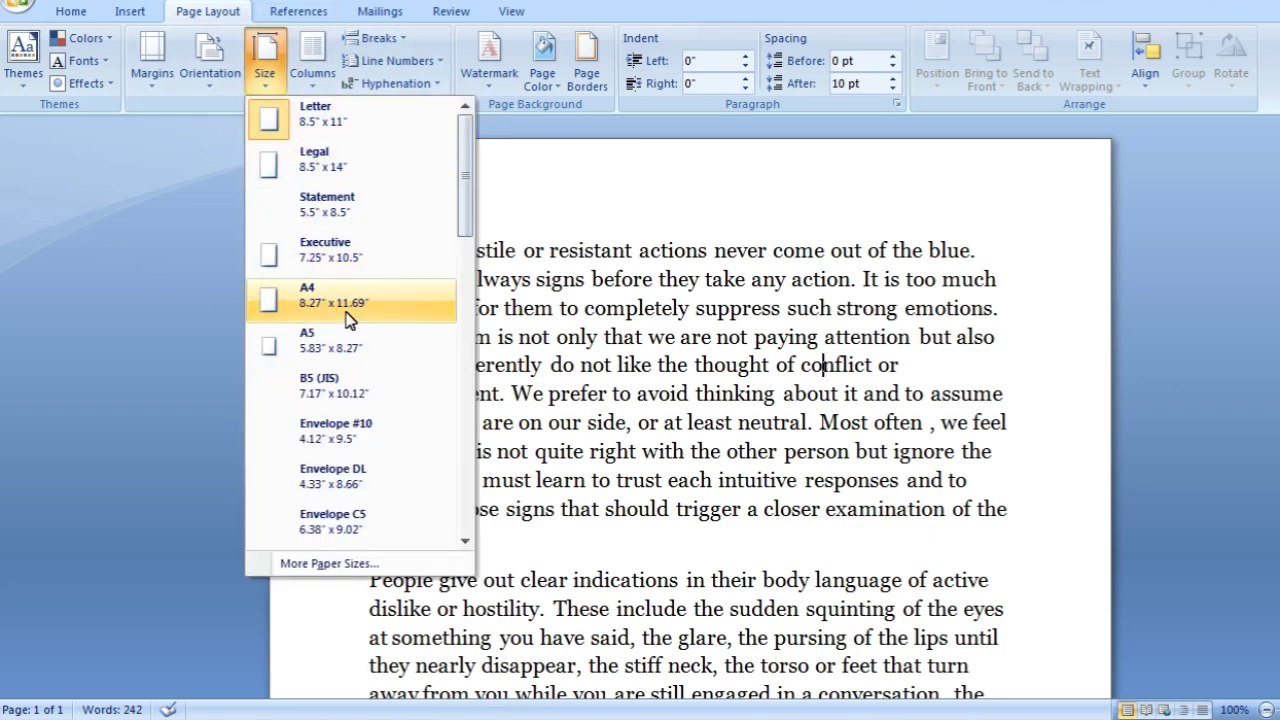
scroll(346, 315, down, 1)
scroll(346, 312, up, 1)
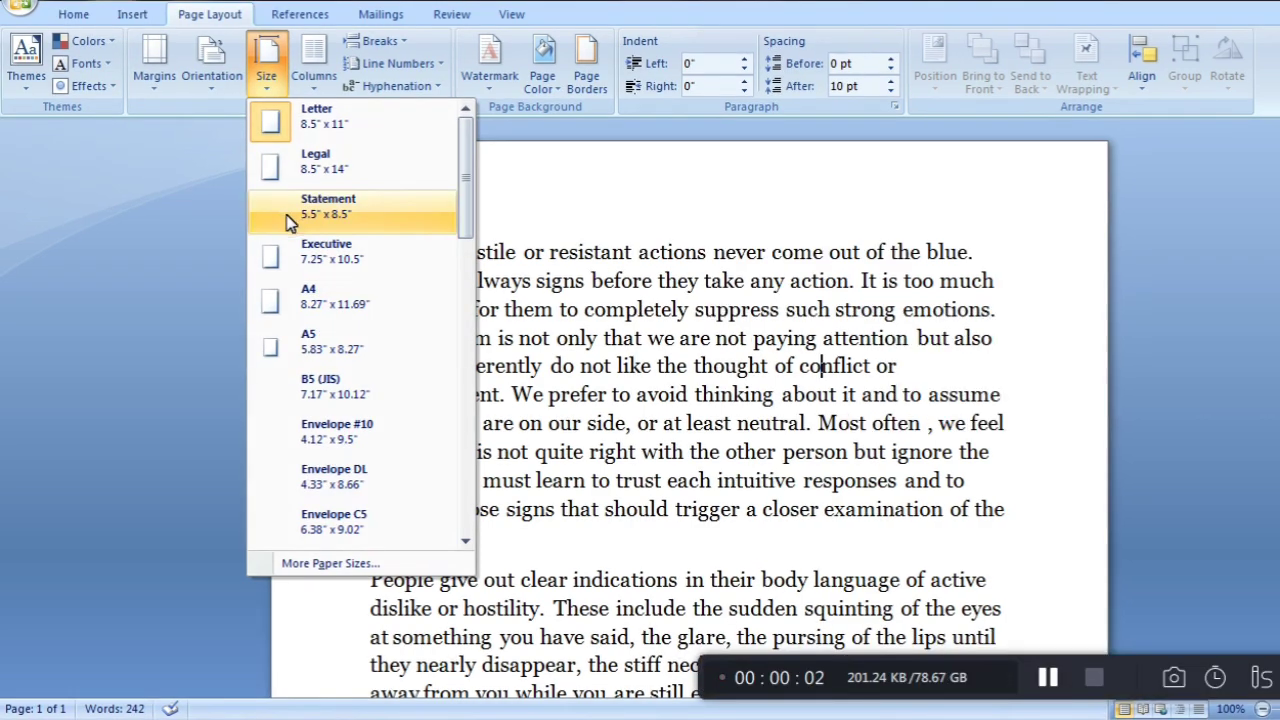
click(313, 307)
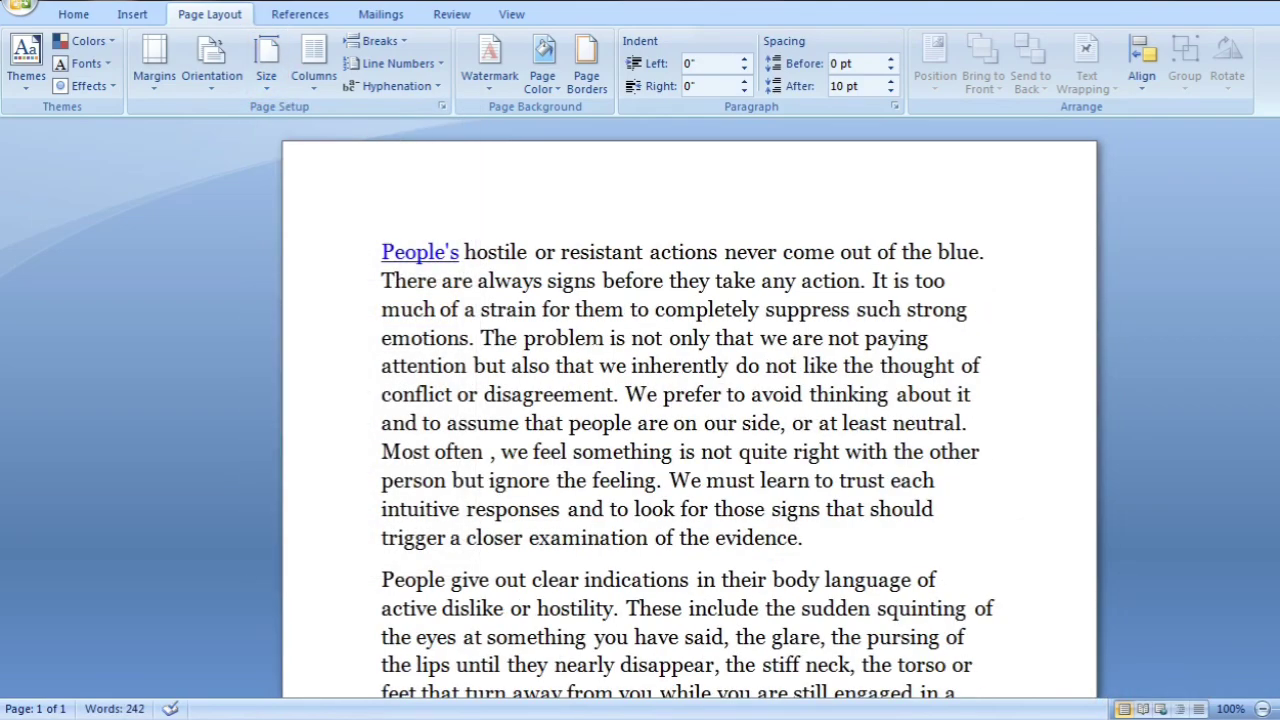
scroll(690, 410, down, 10)
scroll(690, 410, up, 8)
scroll(690, 410, up, 2)
Change the paper size back to Letter (8.5" x 11")
click(268, 72)
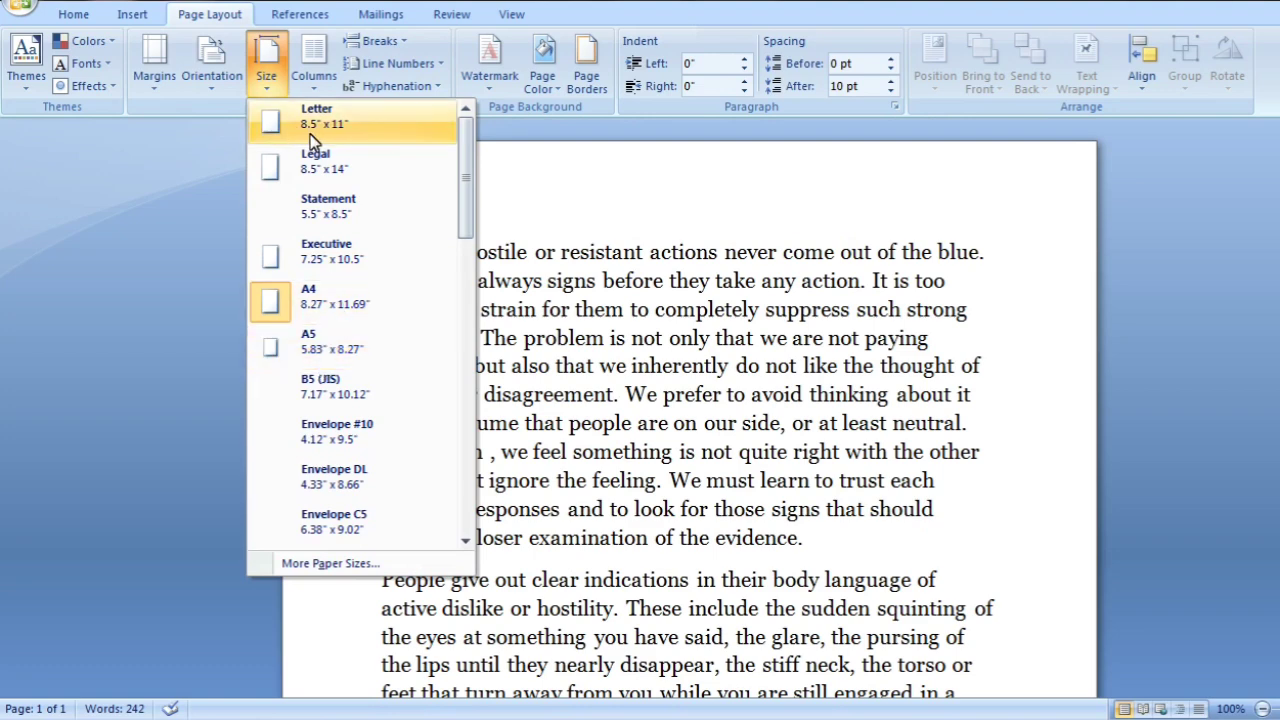
click(309, 134)
scroll(690, 400, down, 6)
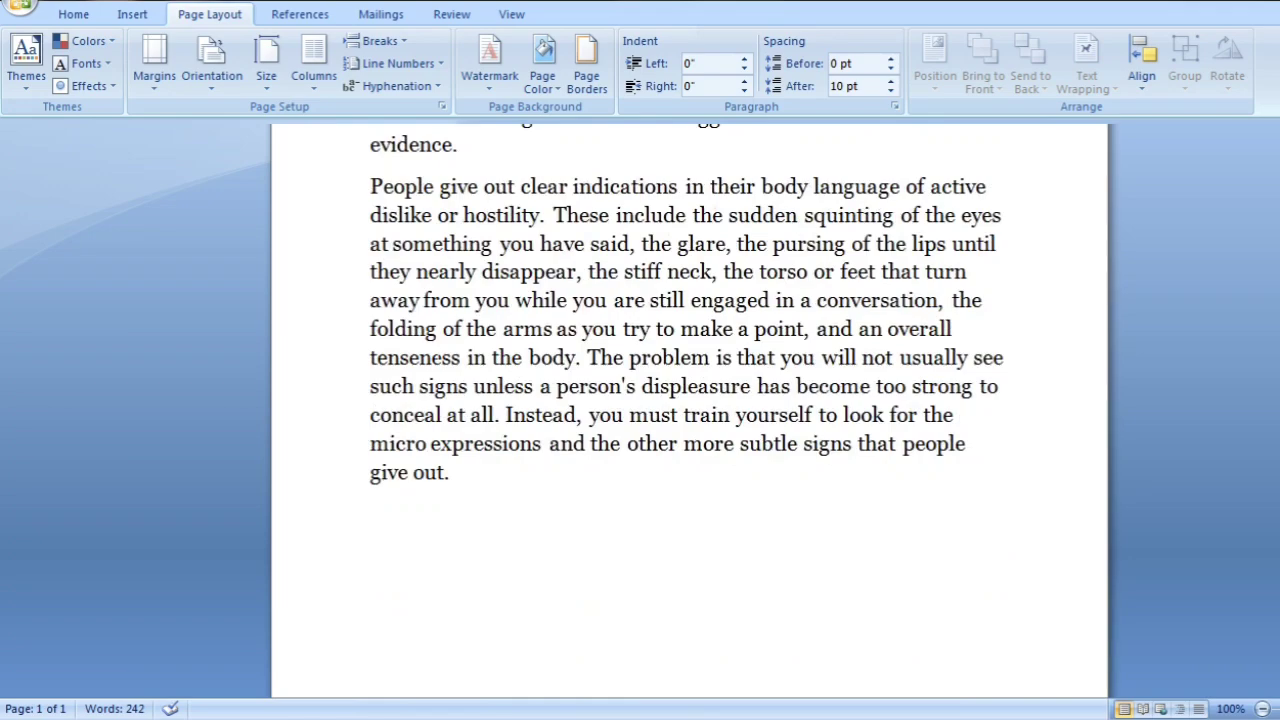
scroll(690, 400, up, 8)
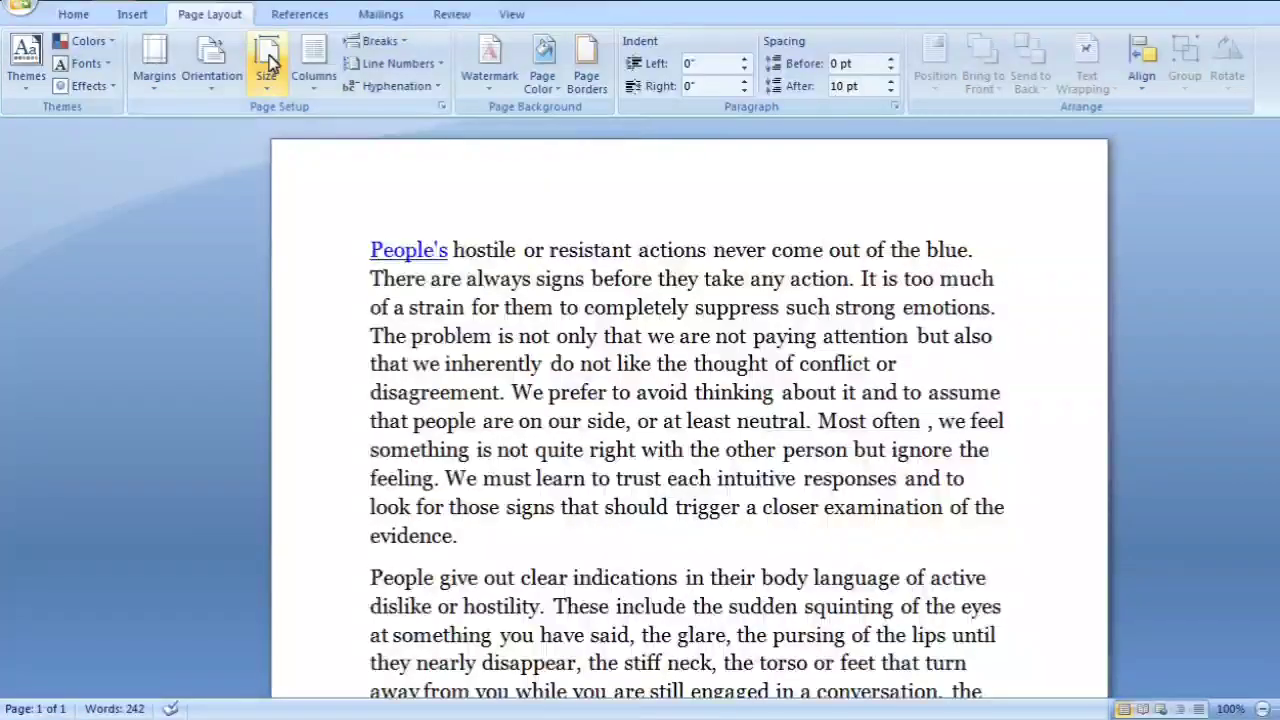
Set the paper size to Envelope C5 (6.38" x 9.02") and look over the resulting pages
click(266, 62)
scroll(440, 410, down, 3)
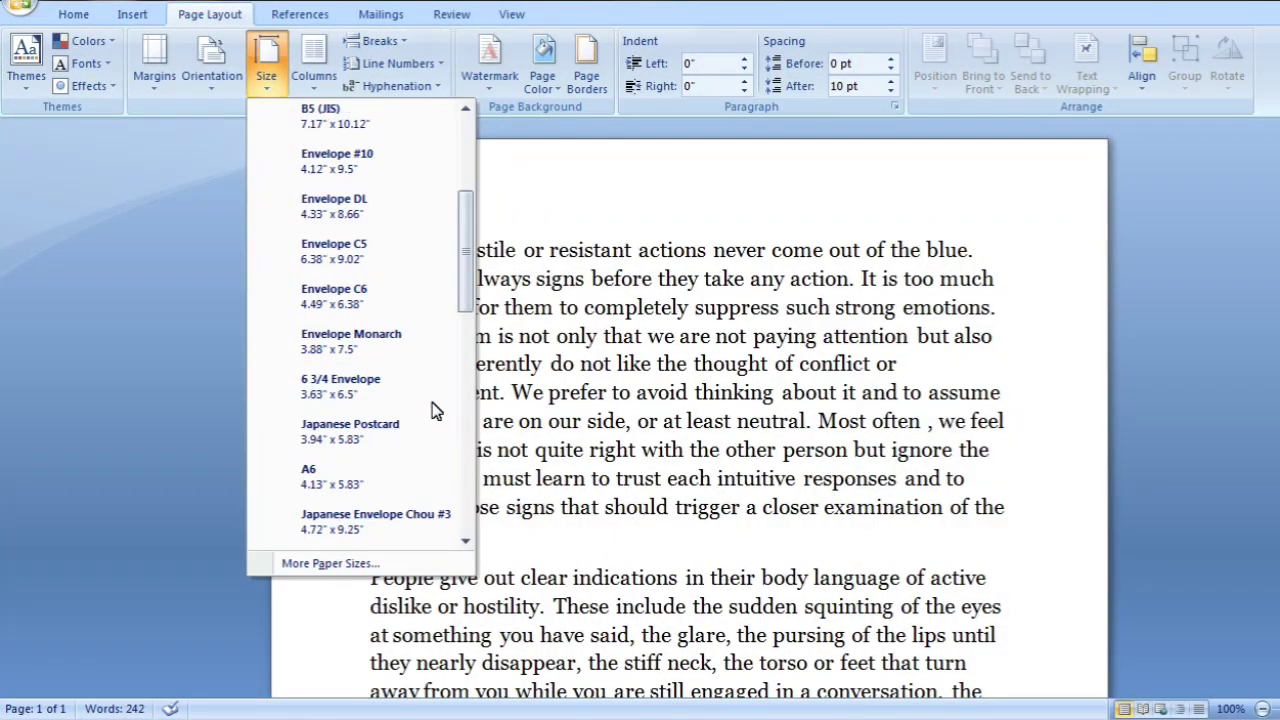
click(349, 266)
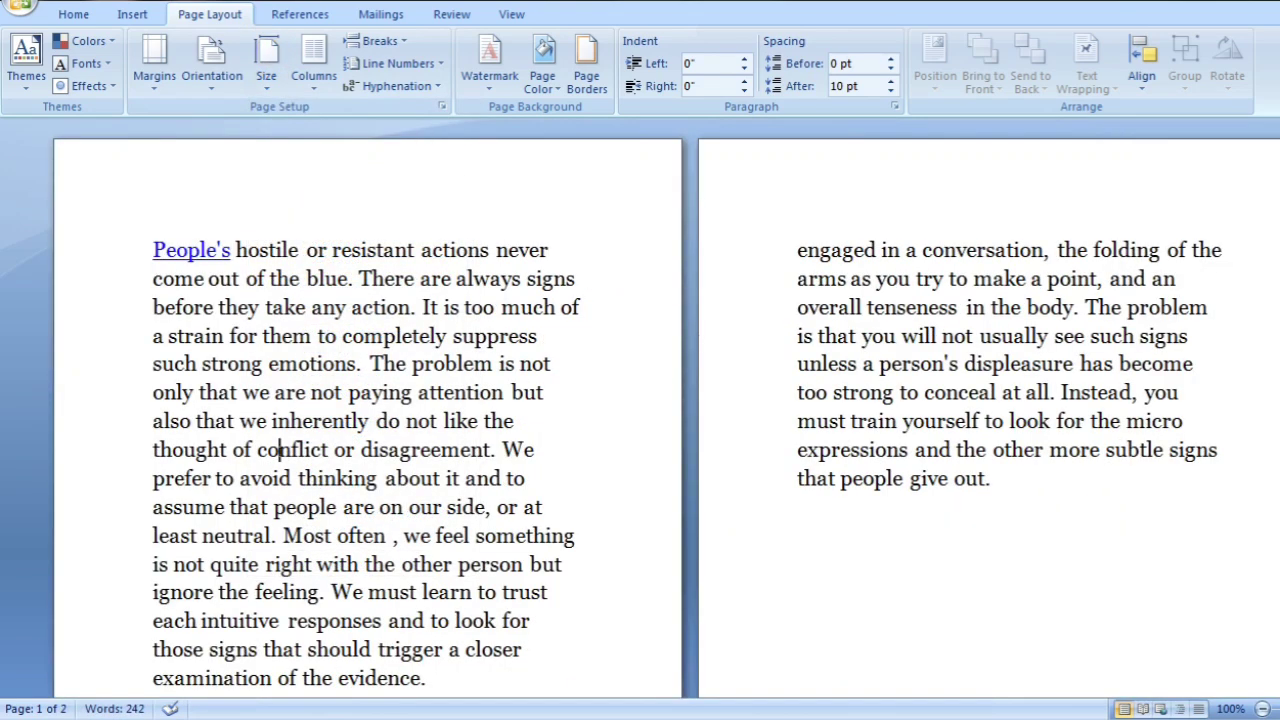
scroll(280, 449, down, 5)
scroll(280, 449, up, 5)
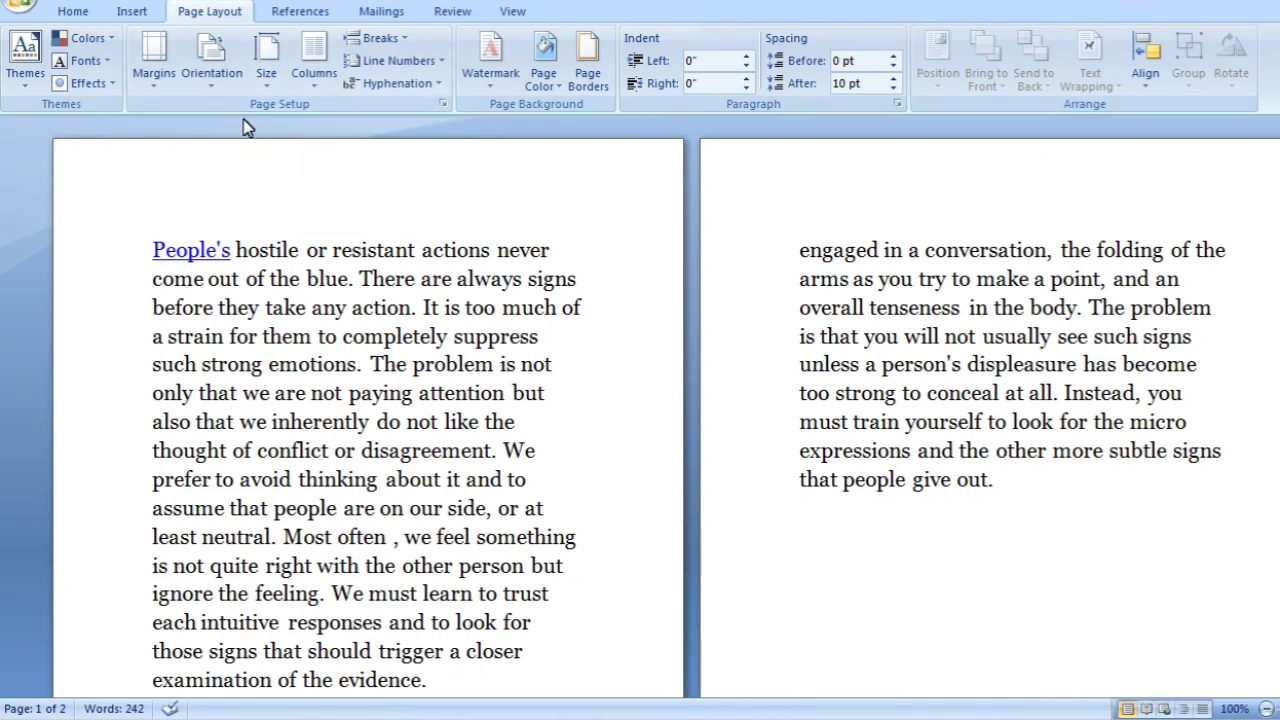
Change the paper size to A4 (8.27" x 11.69") and look over the page
click(268, 88)
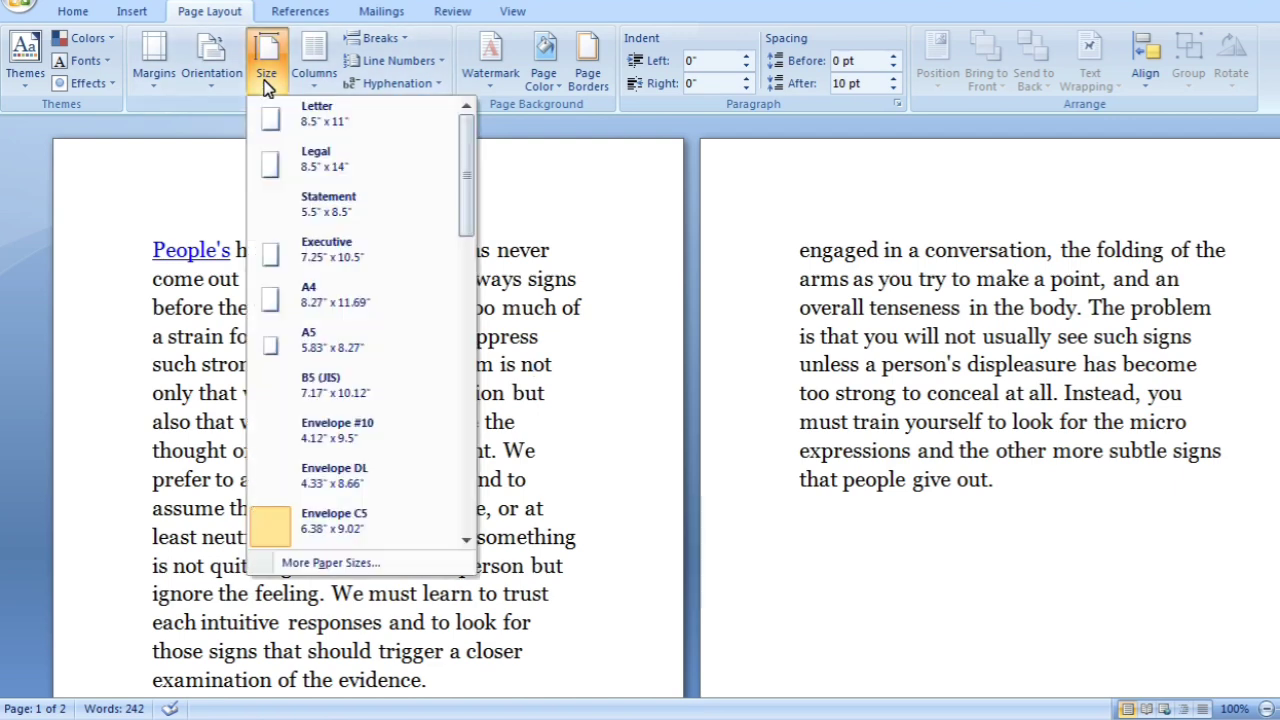
click(311, 316)
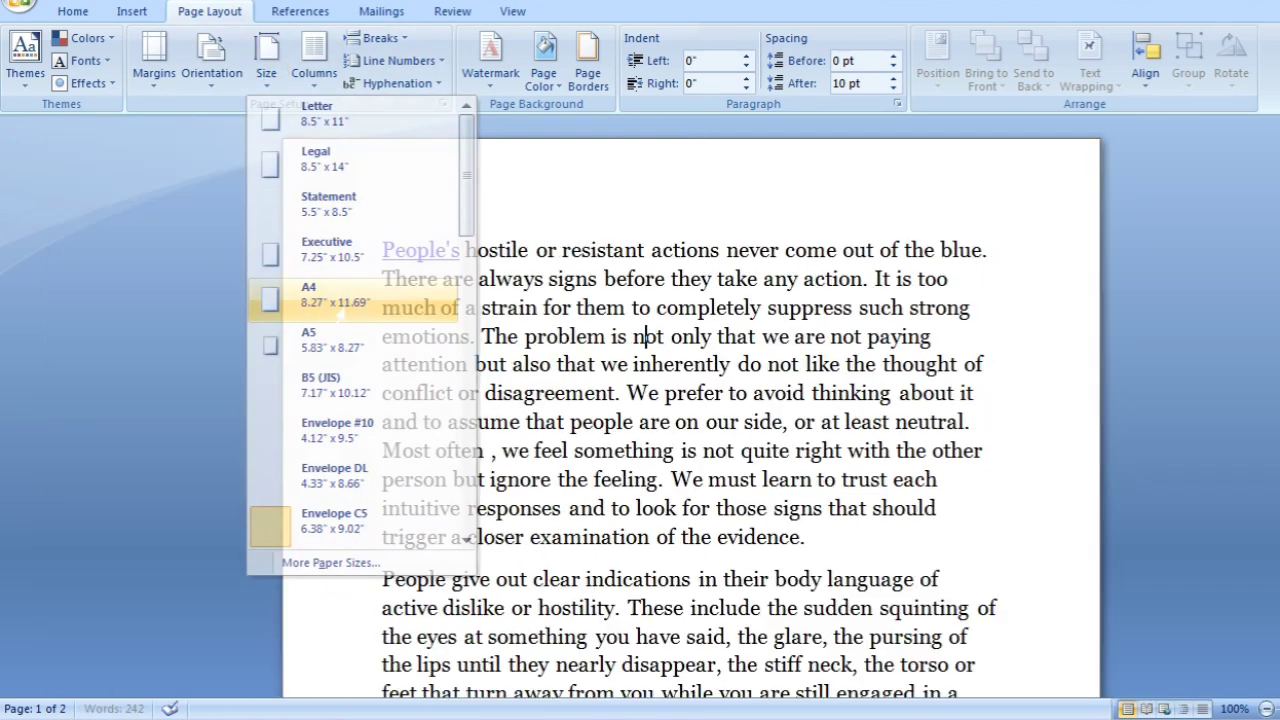
scroll(645, 337, down, 1)
scroll(645, 337, up, 1)
click(645, 337)
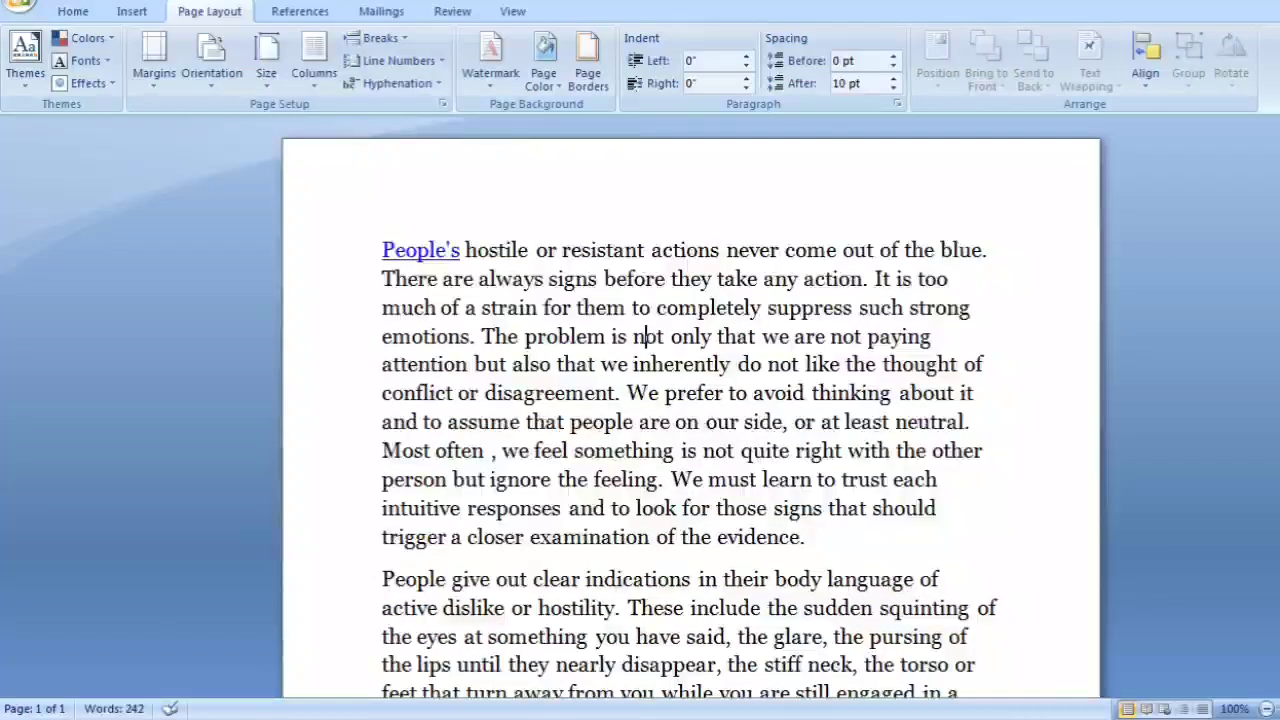
Split the document text into two columns and switch it to three columns
click(310, 90)
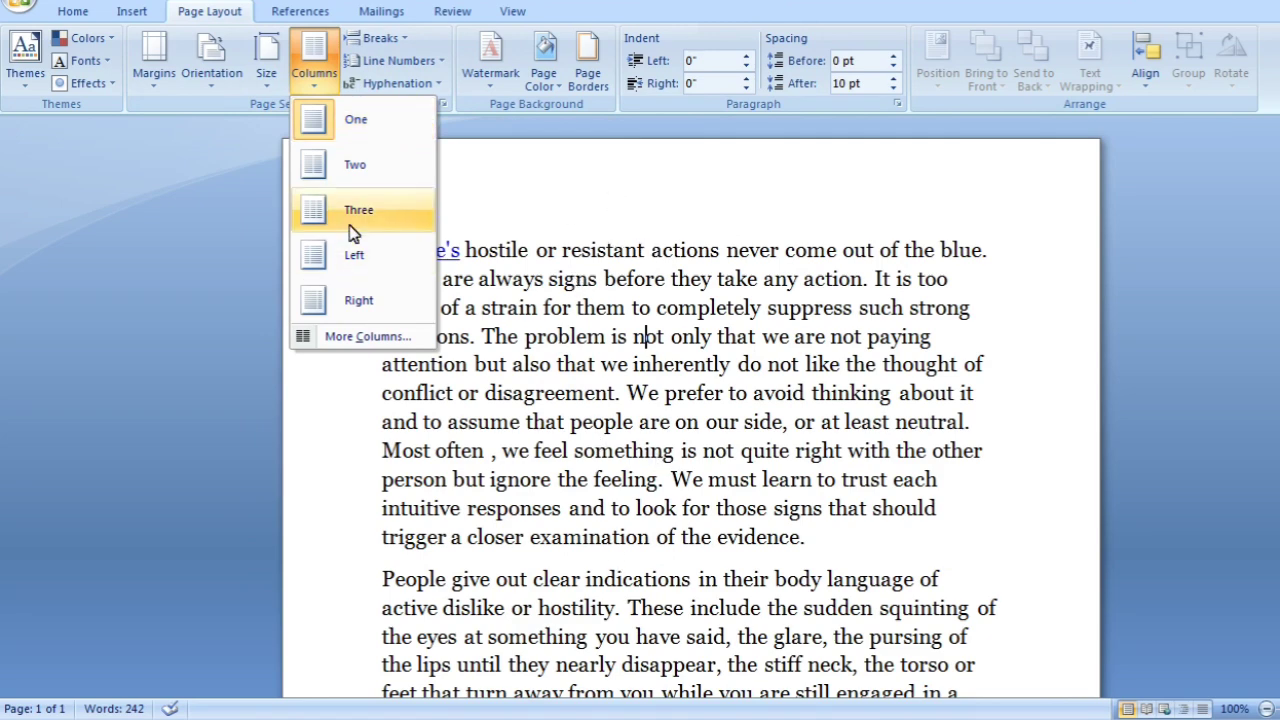
click(314, 176)
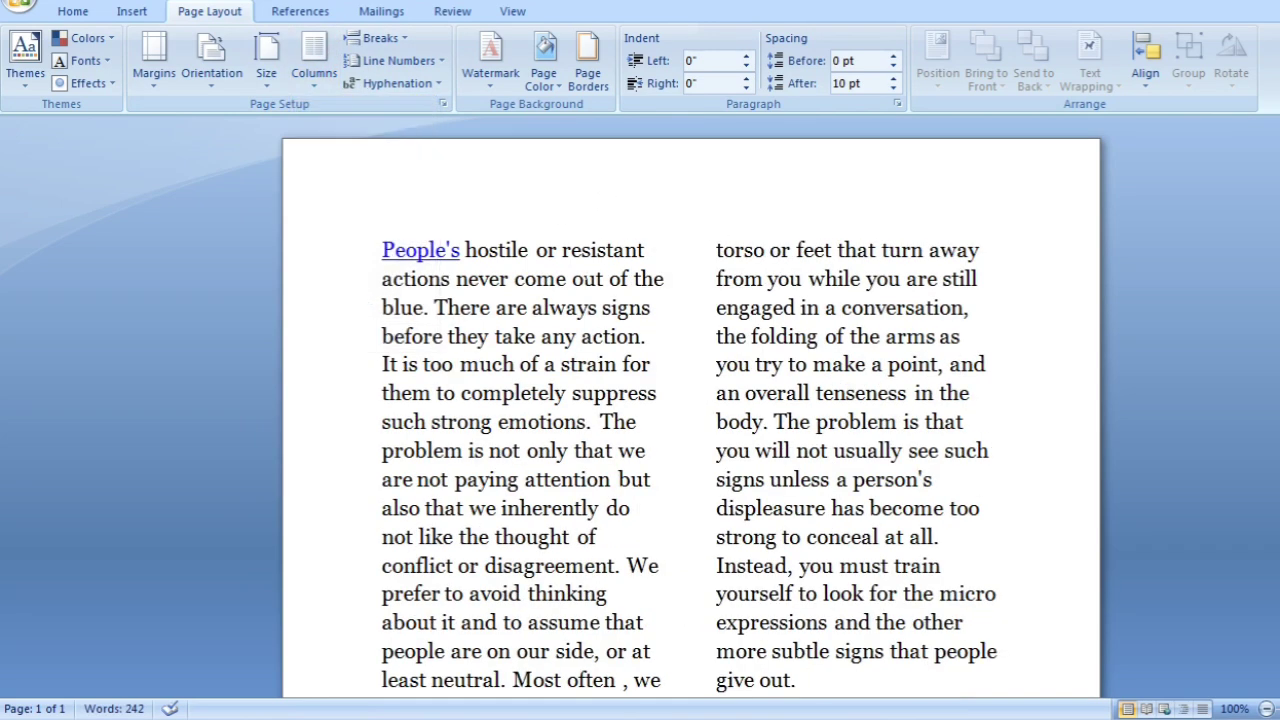
click(314, 70)
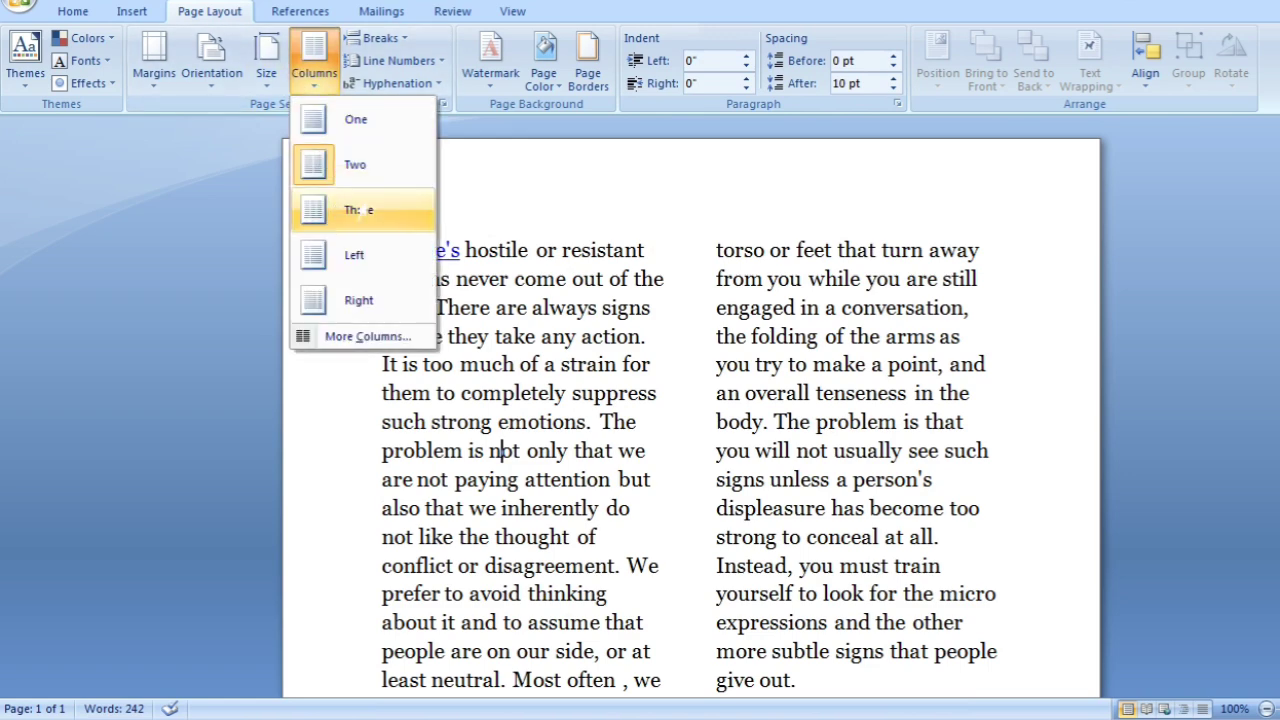
click(336, 210)
Apply the Left column preset to the document text and look over the layout
click(334, 90)
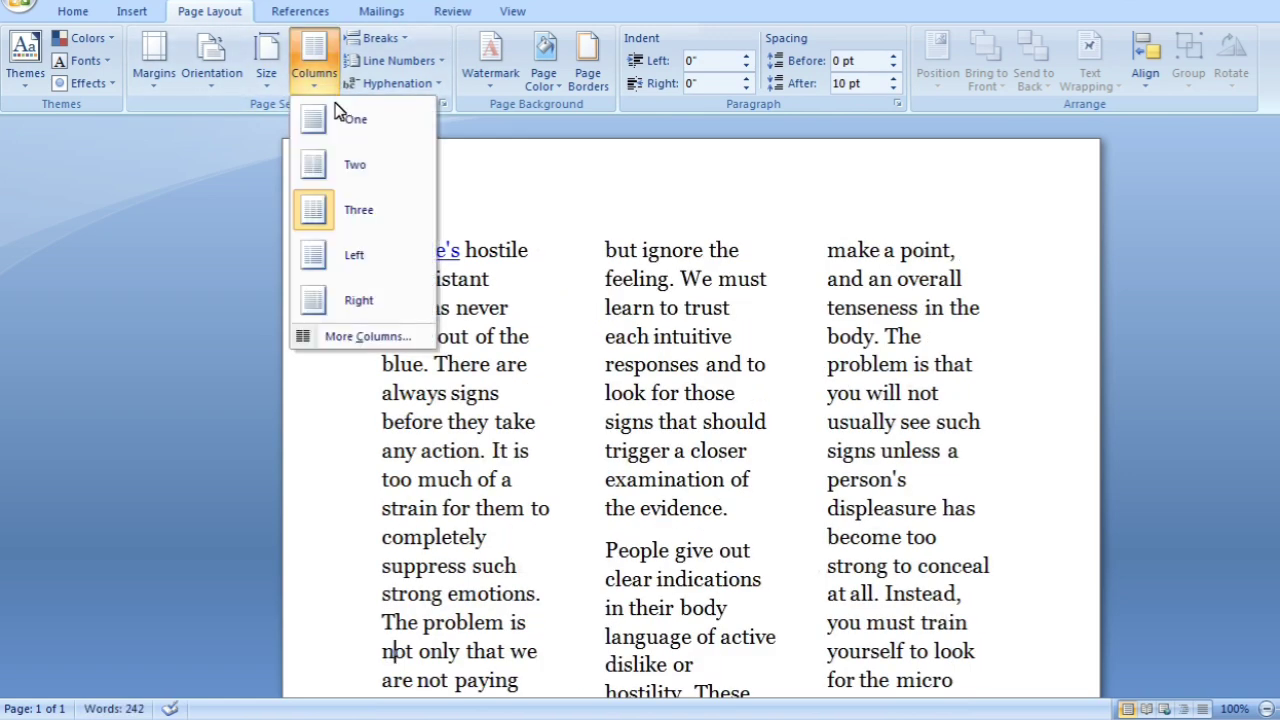
click(334, 258)
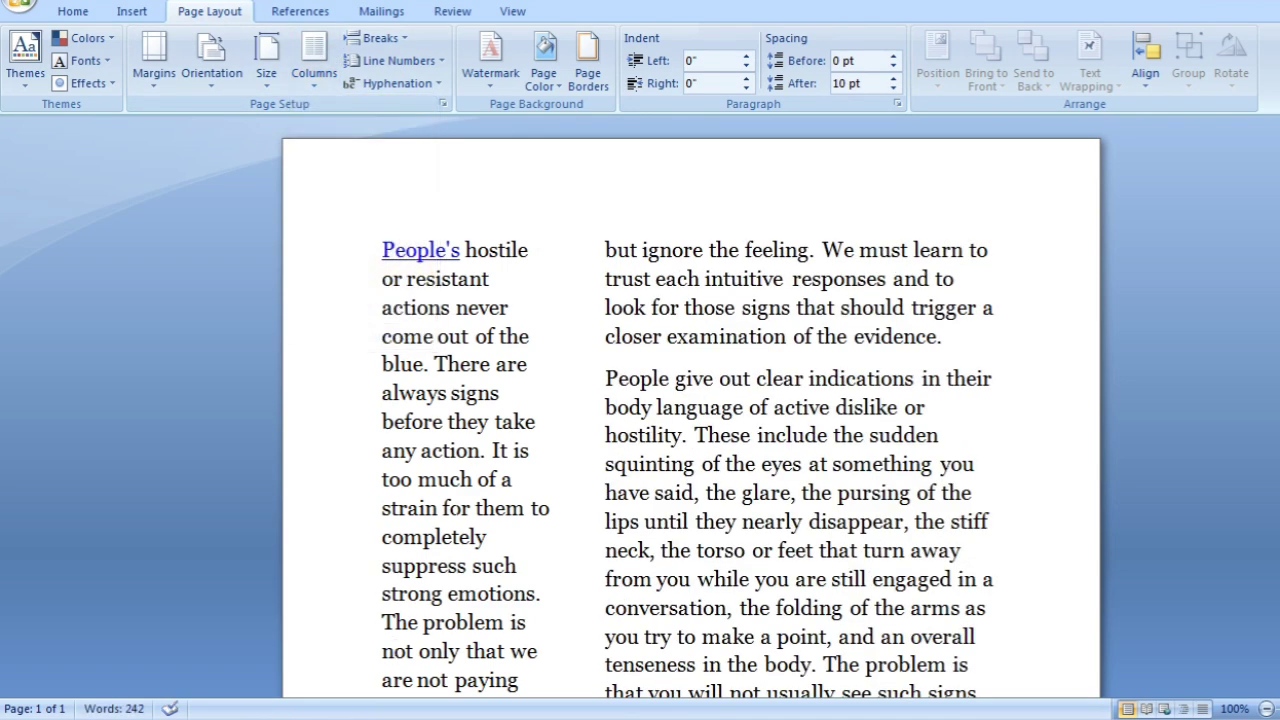
scroll(394, 651, down, 2)
scroll(392, 651, up, 2)
Apply the Right column preset to the document text and look over the layout
click(313, 55)
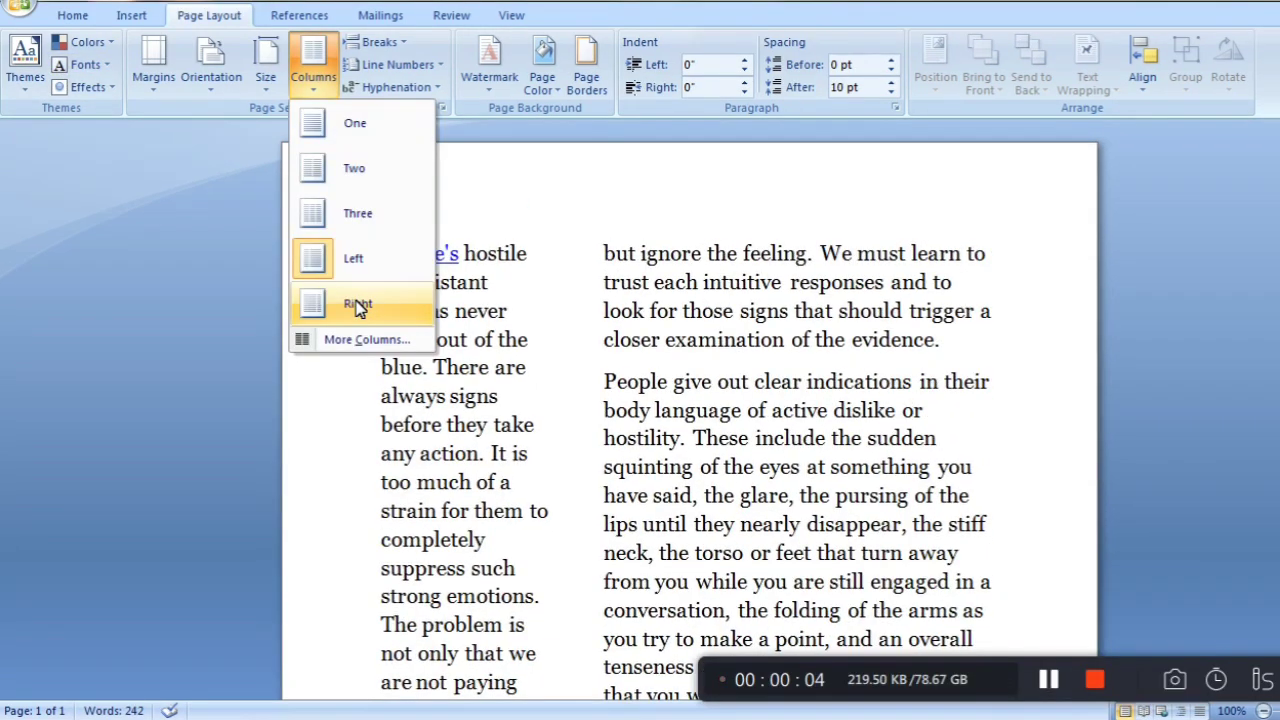
click(358, 300)
scroll(432, 334, down, 3)
scroll(432, 334, up, 3)
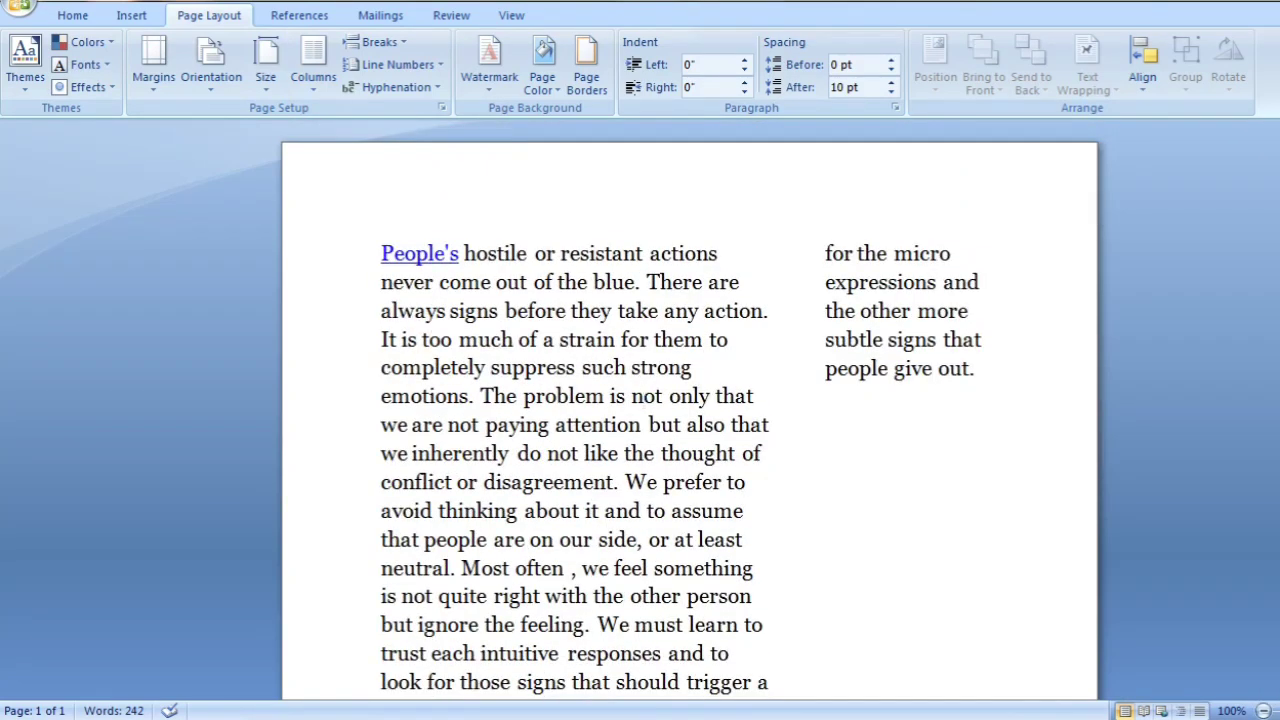
Set a custom number of 12 columns for the whole document and inspect the text
click(313, 62)
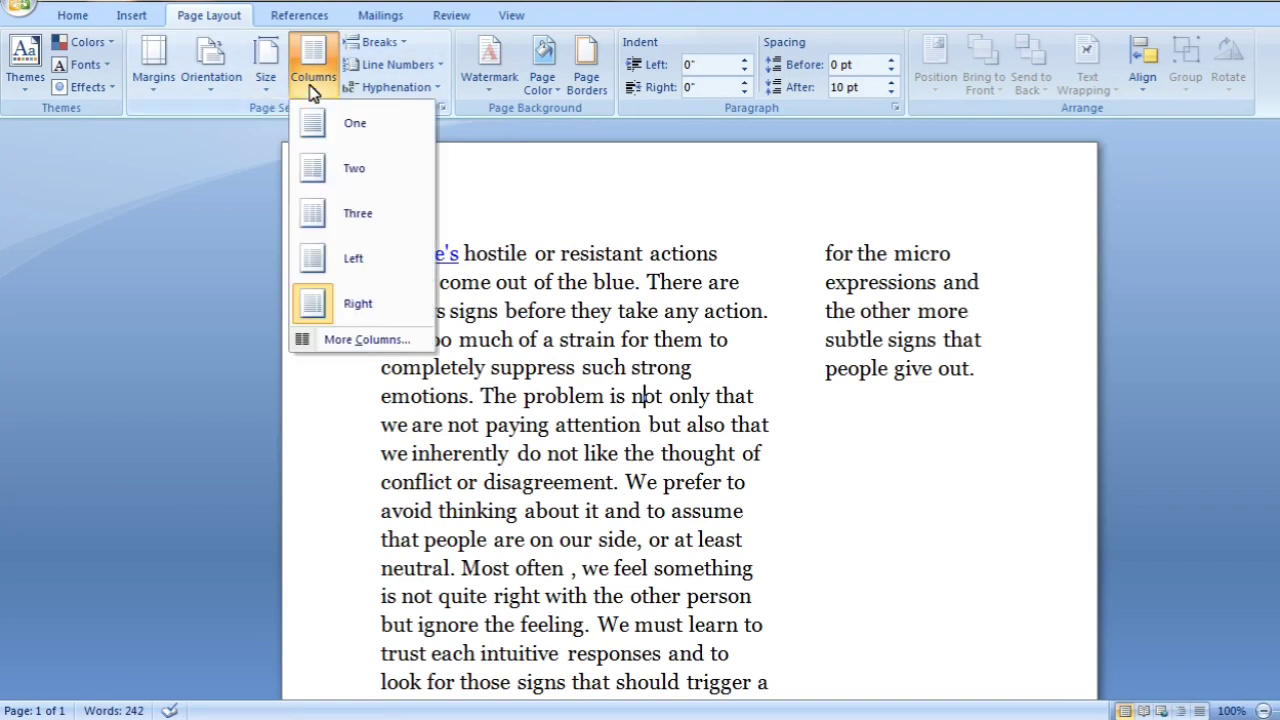
click(367, 341)
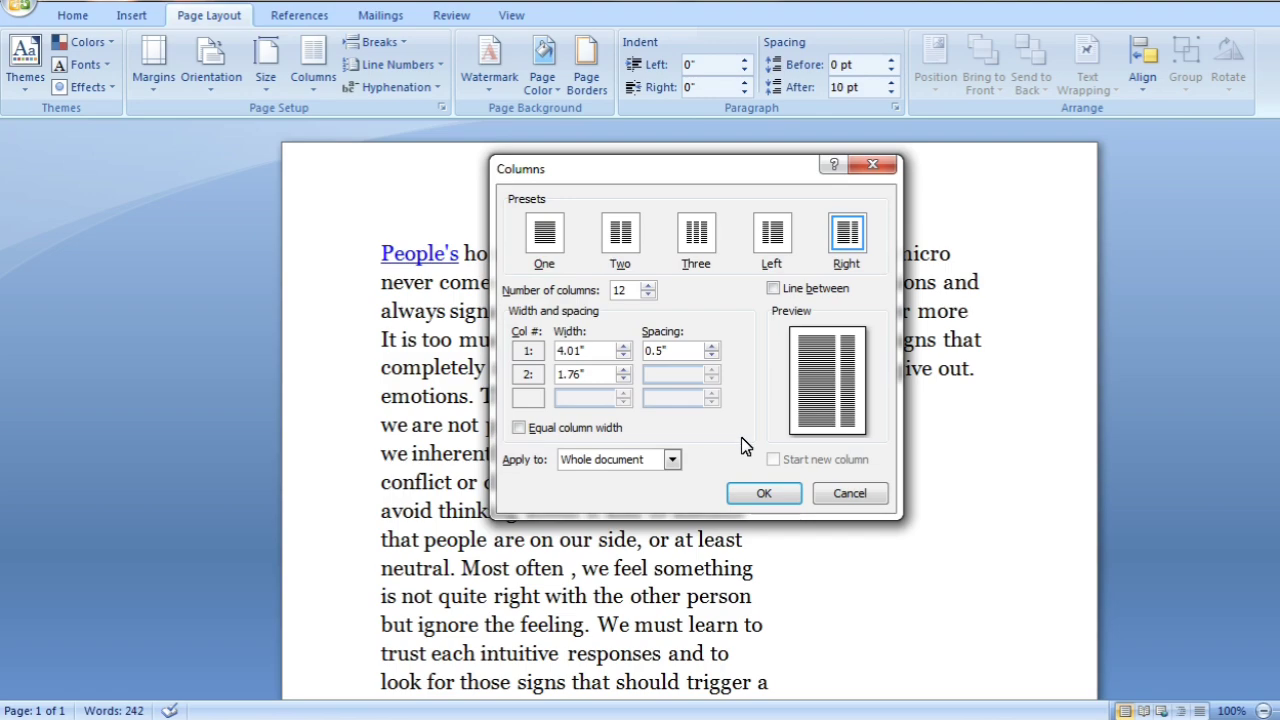
click(766, 491)
scroll(690, 410, down, 3)
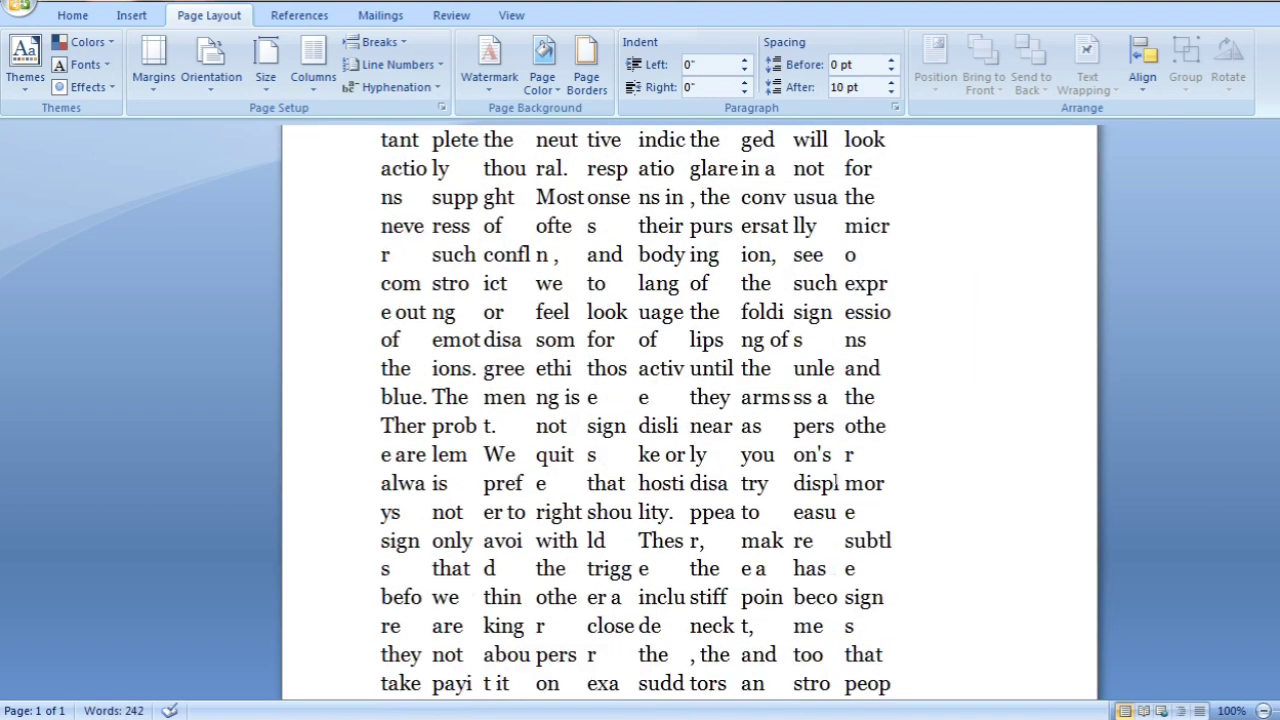
scroll(690, 410, up, 5)
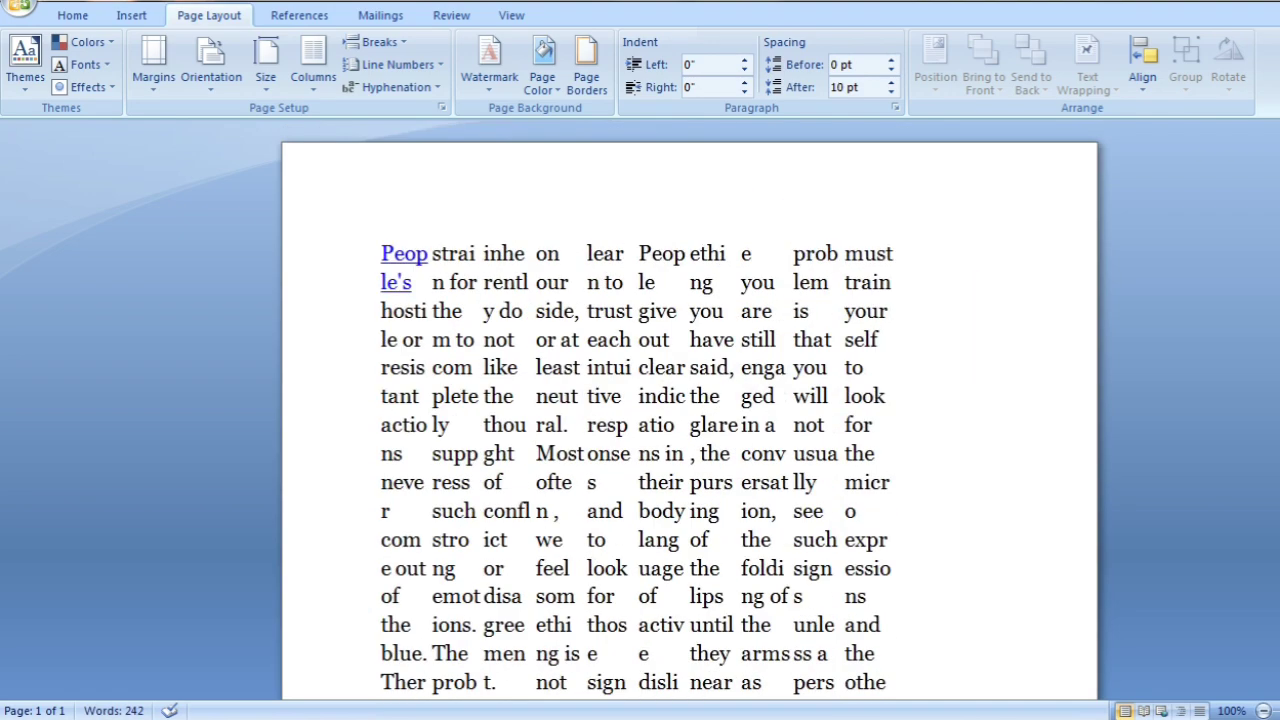
Reduce the number of columns to 6 for the whole document and check the layout
click(313, 70)
click(416, 339)
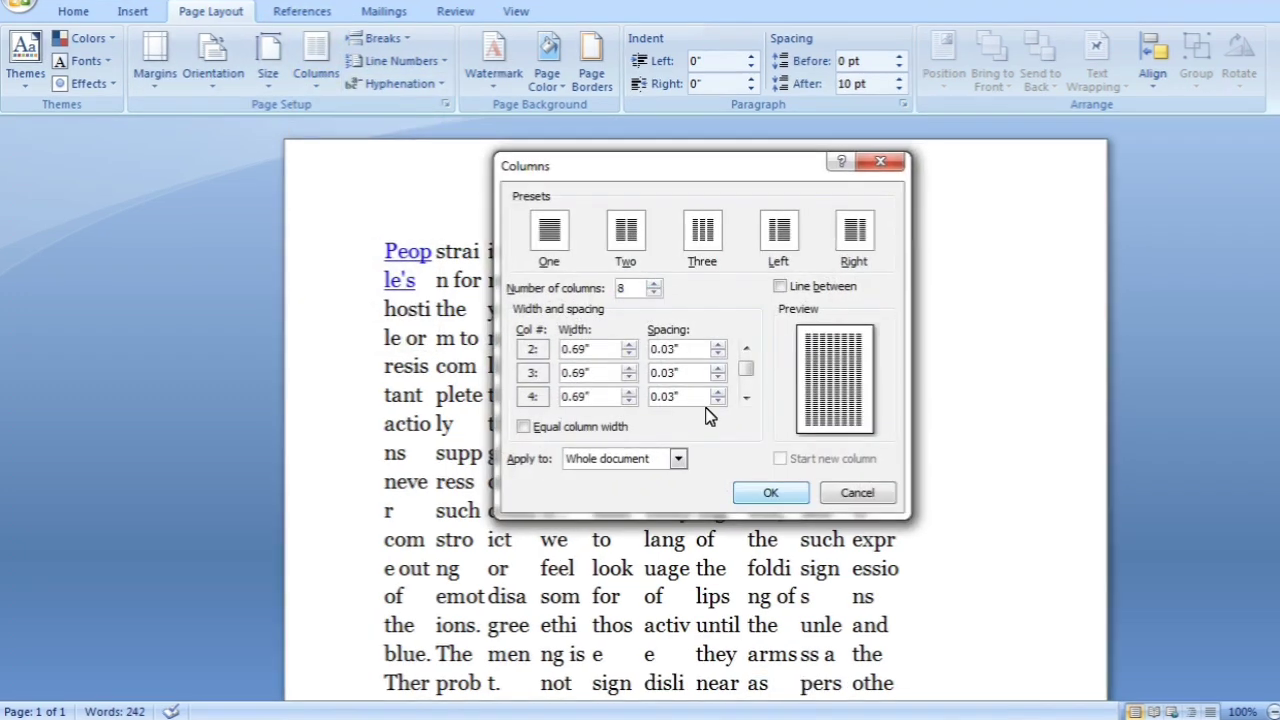
click(648, 295)
click(653, 294)
click(653, 294)
text(6)
click(770, 493)
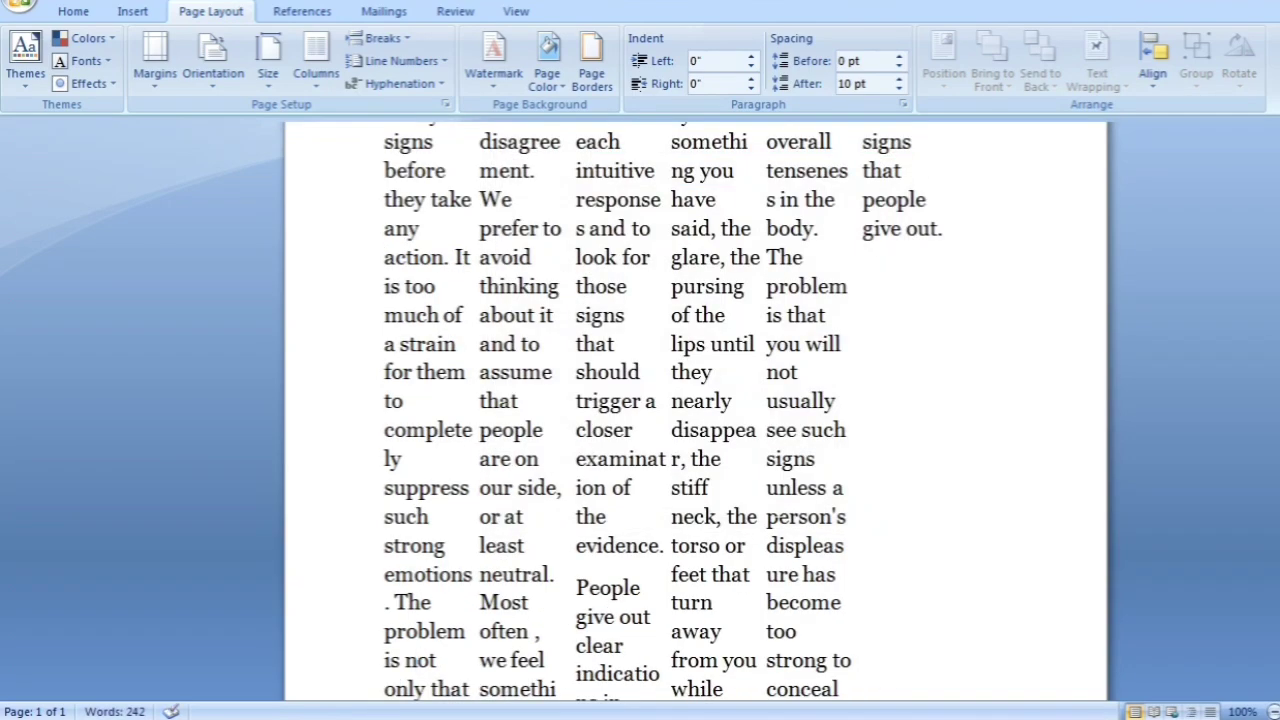
scroll(660, 450, up, 5)
scroll(700, 420, down, 10)
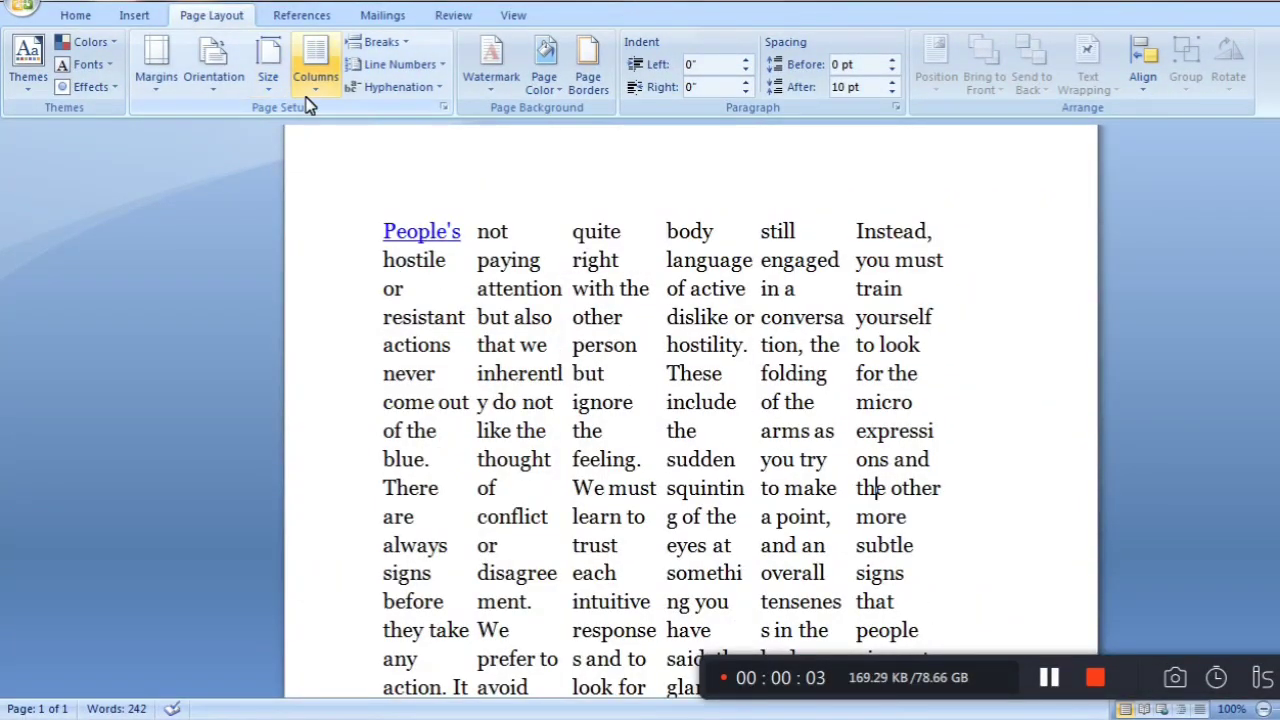
Set the custom number of columns to 3 for the whole document and look over the page
click(314, 95)
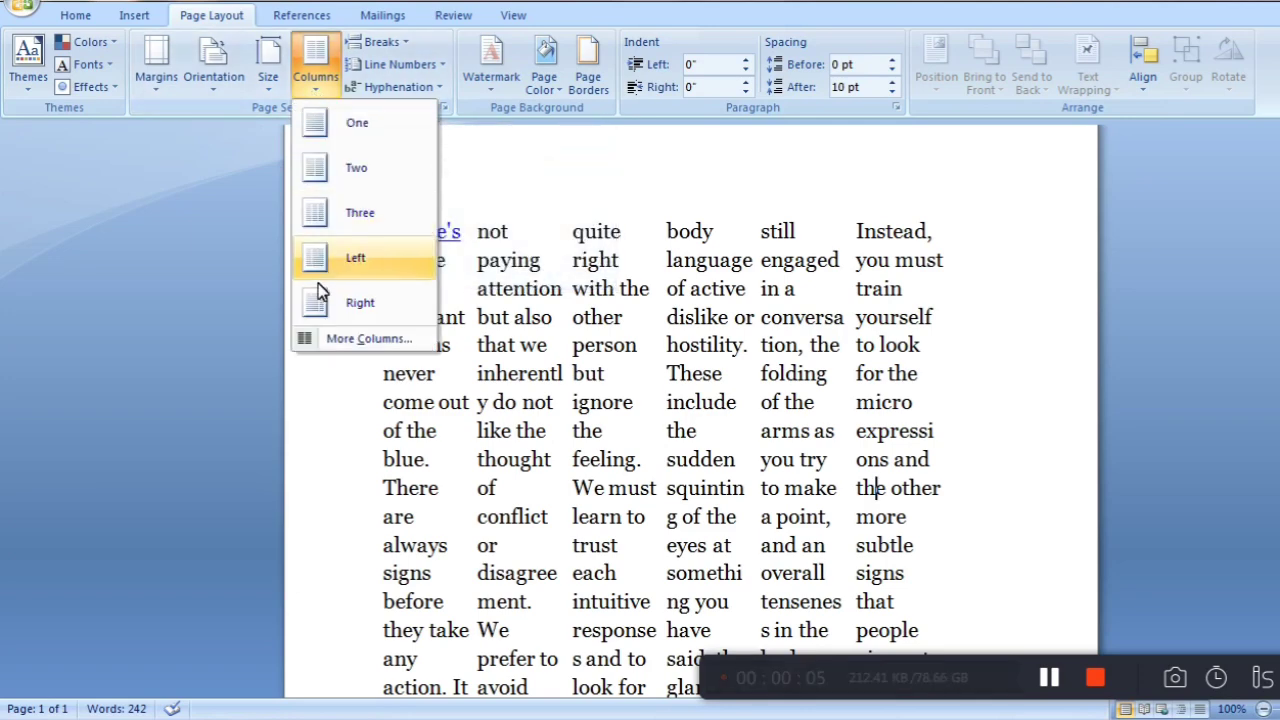
click(336, 340)
text(6)
key(BackSpace)
text(3)
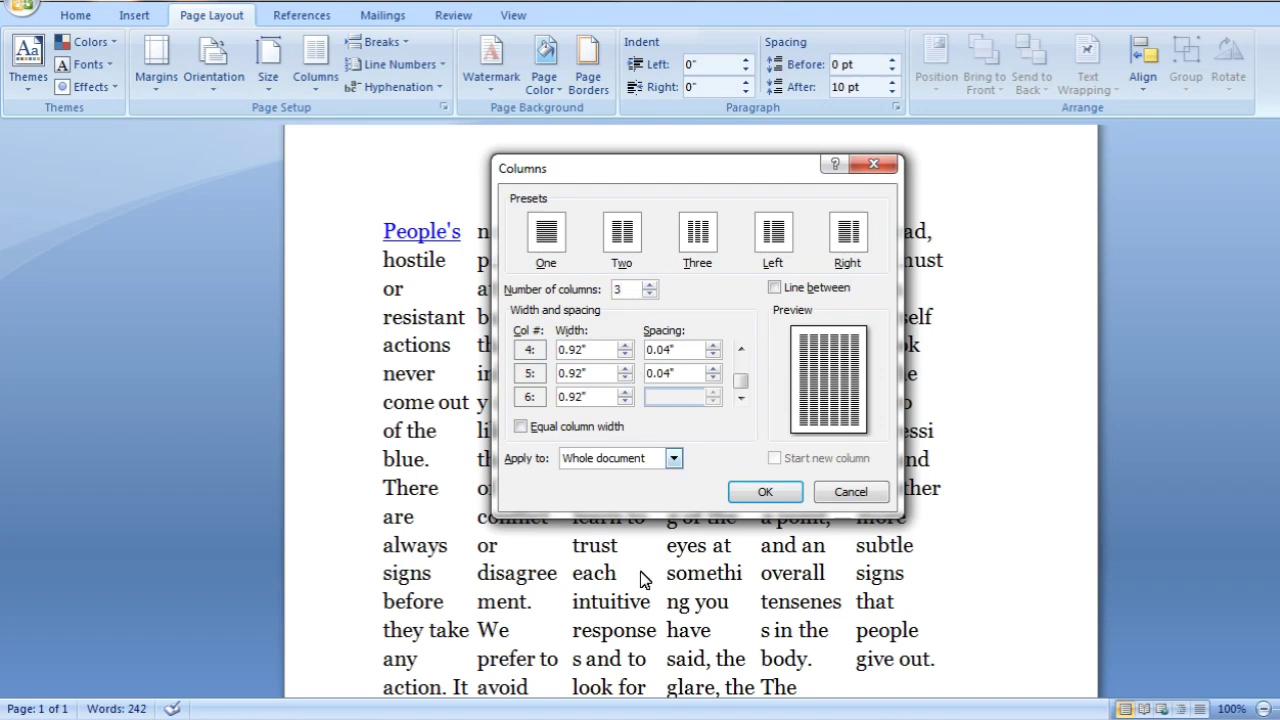
click(764, 492)
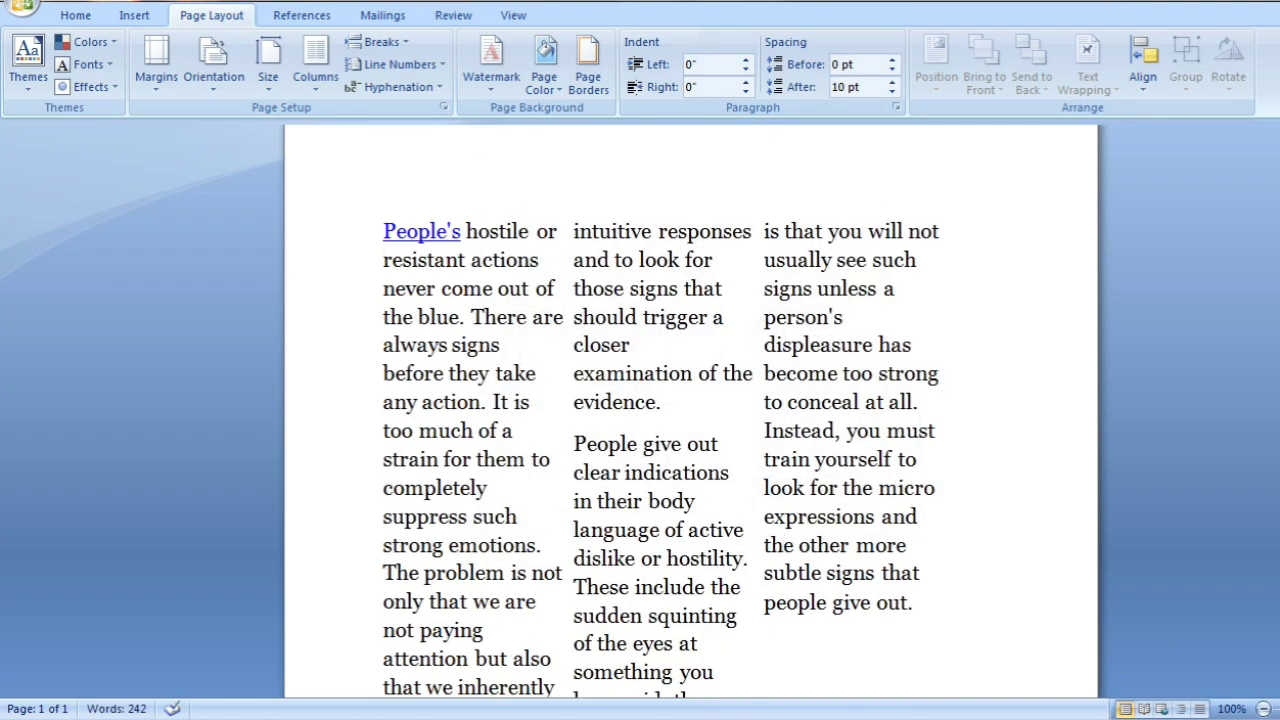
scroll(745, 500, down, 2)
scroll(784, 370, down, 3)
scroll(784, 370, up, 4)
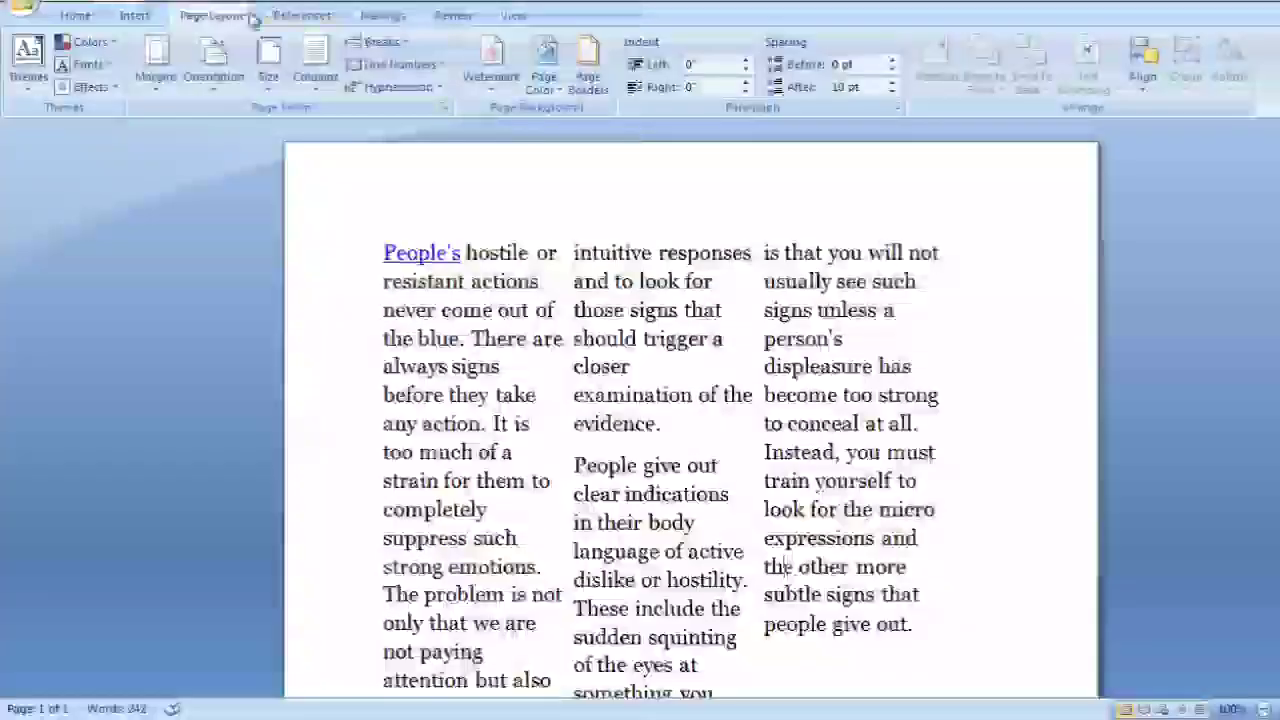
Return the document text to a single column
click(315, 65)
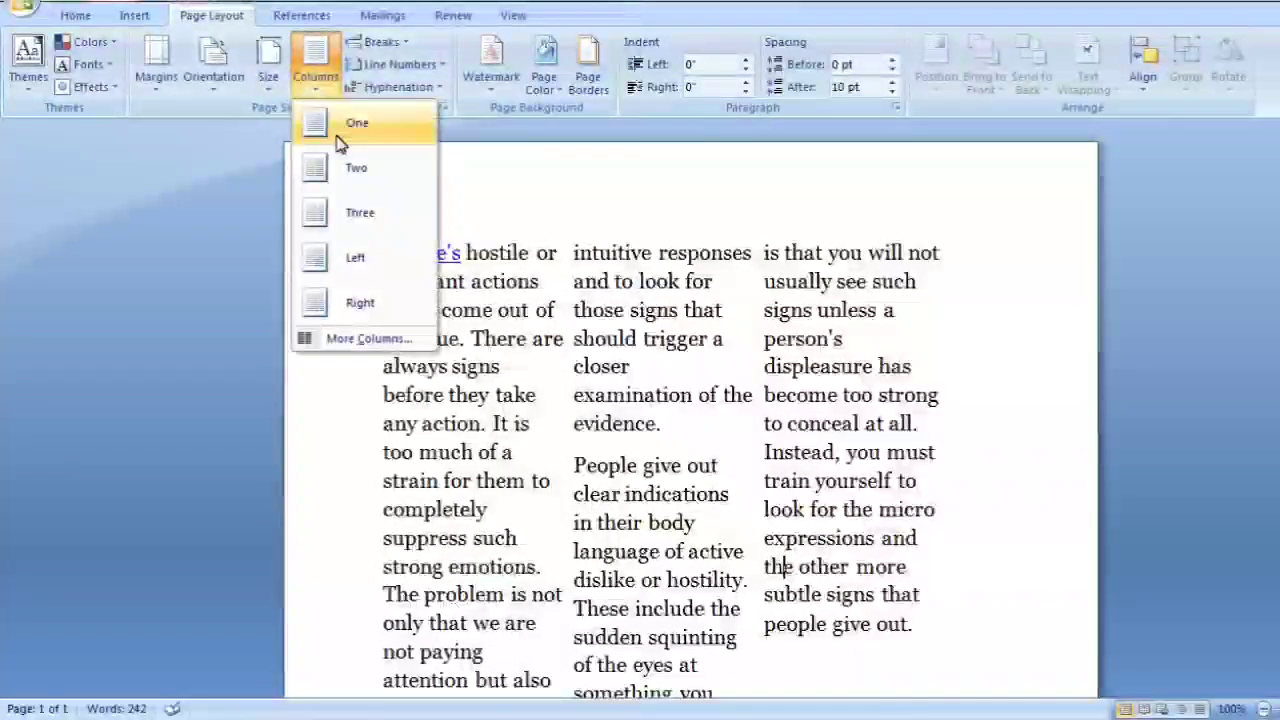
click(340, 125)
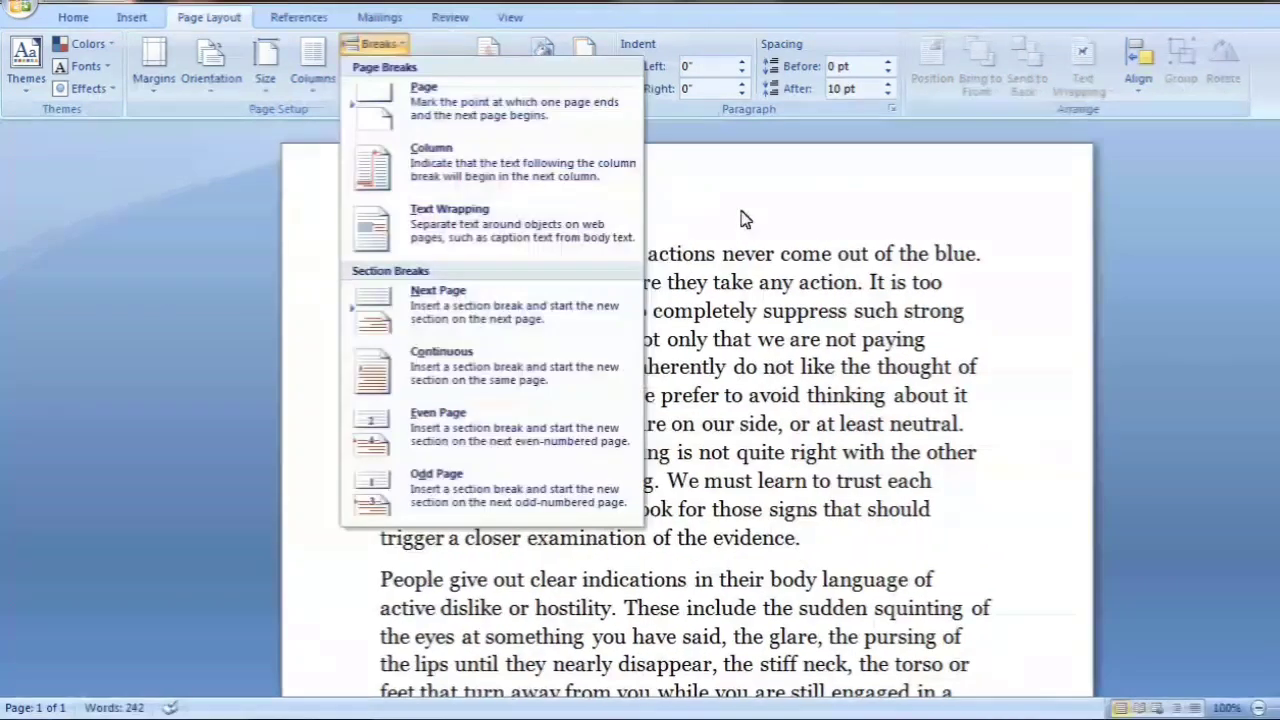
Insert a page break after the first paragraph and check where the second paragraph starts
click(372, 42)
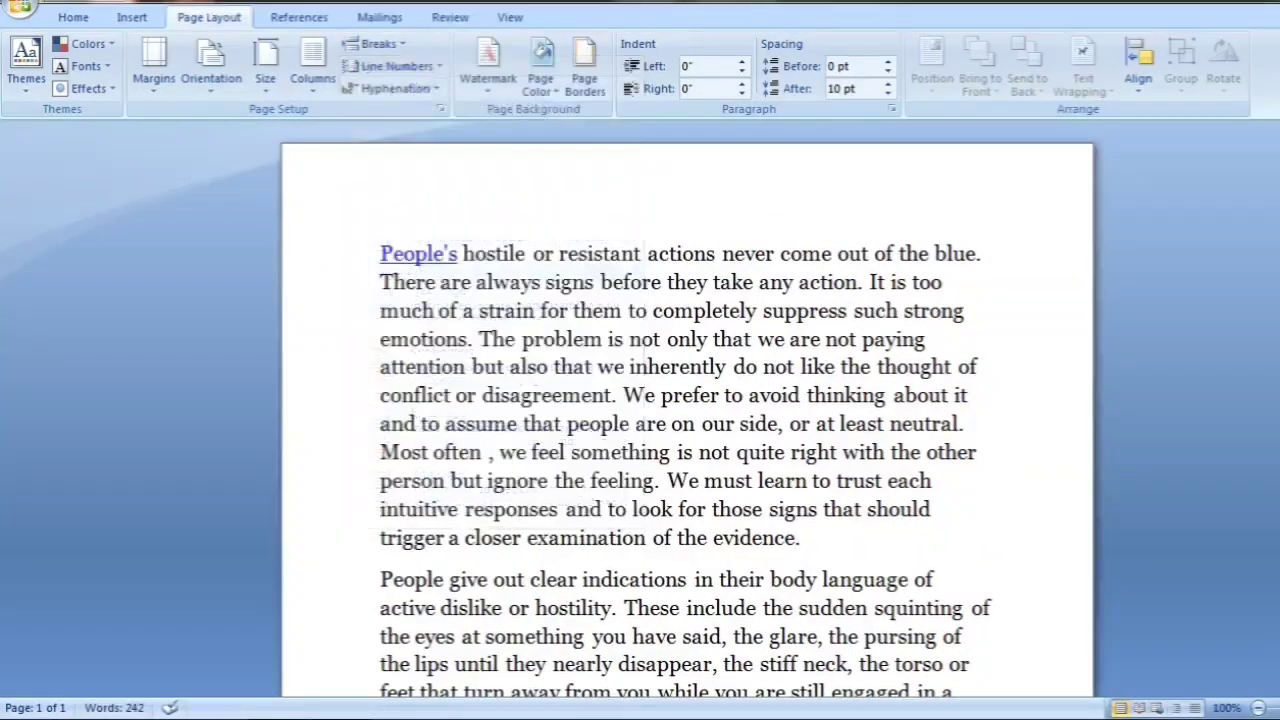
click(372, 42)
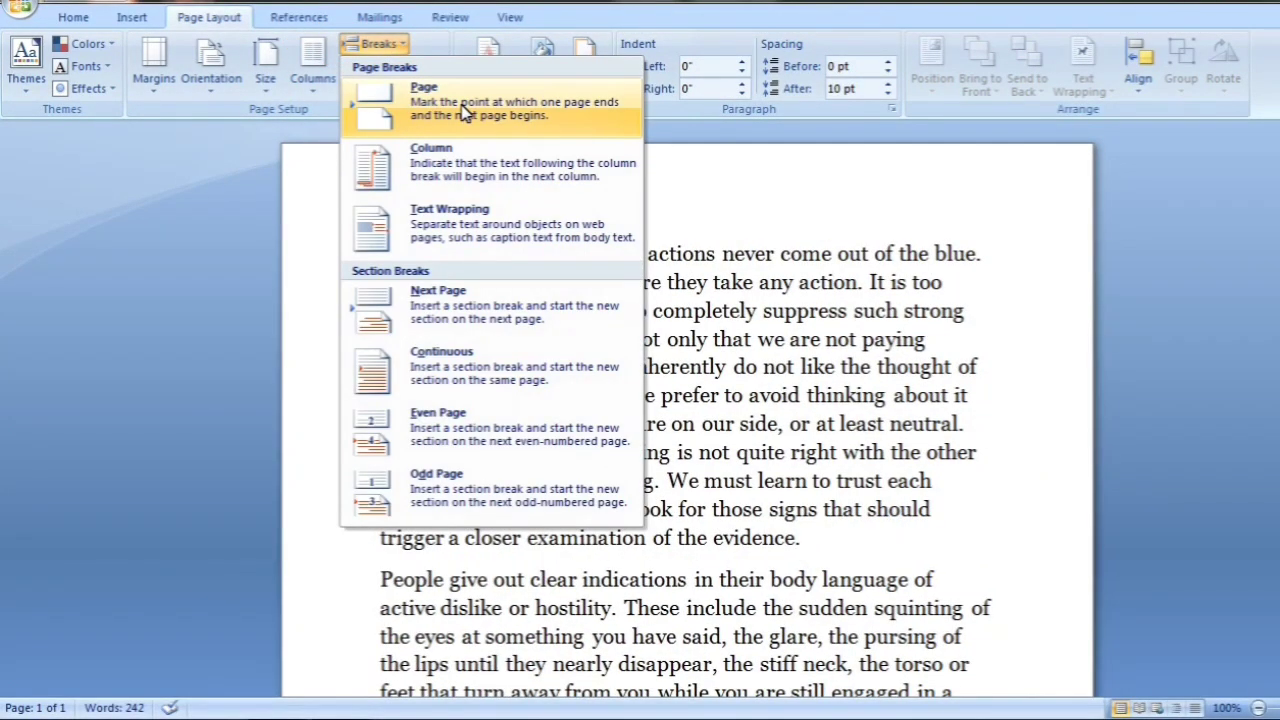
click(880, 503)
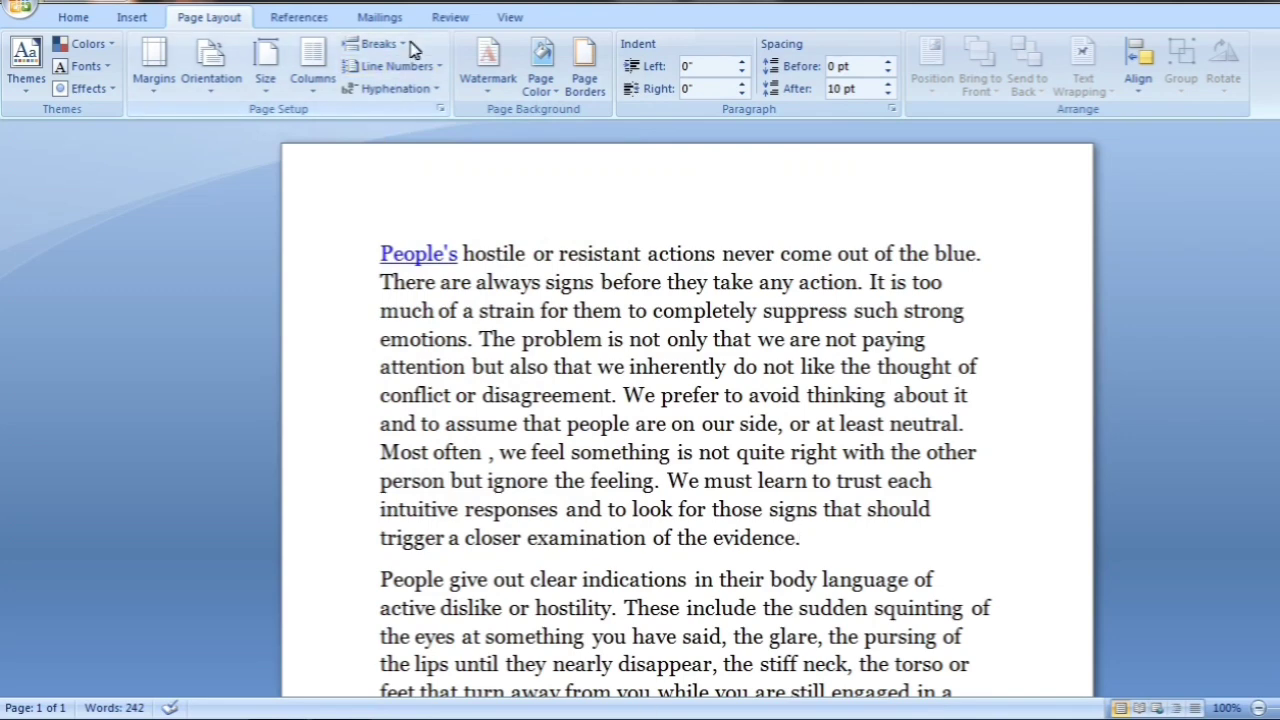
click(372, 44)
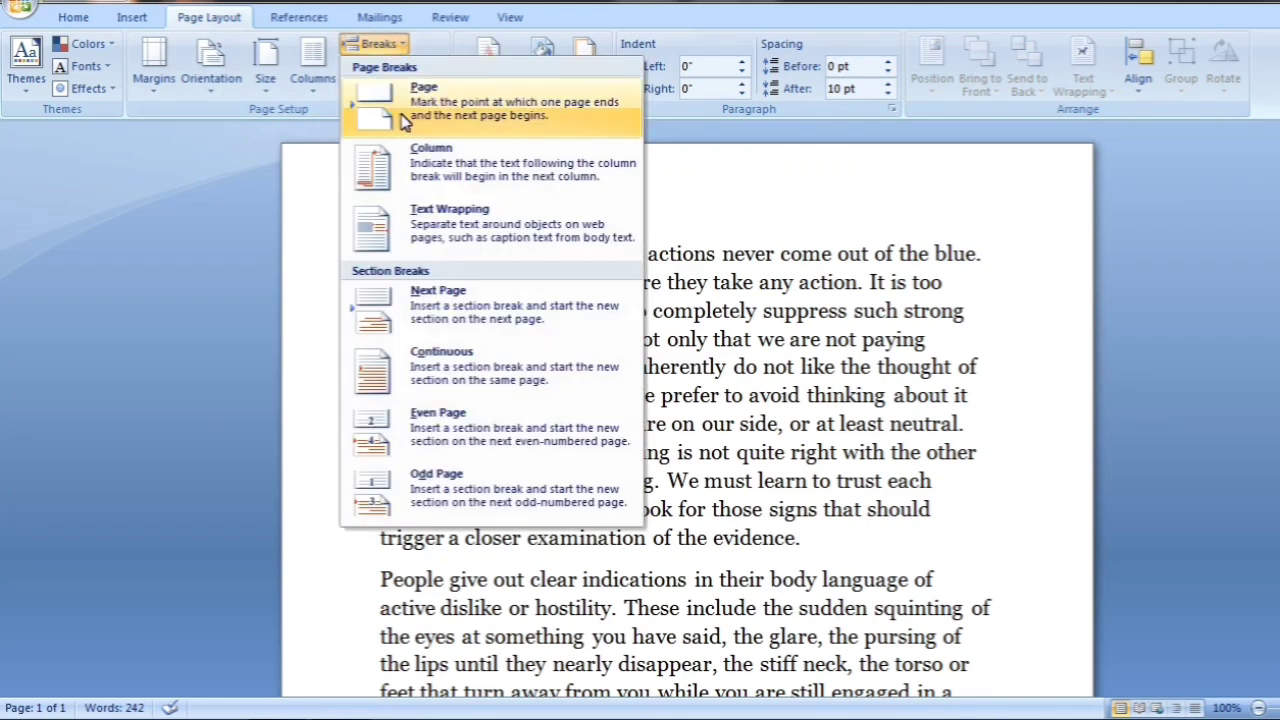
click(402, 116)
scroll(690, 467, down, 5)
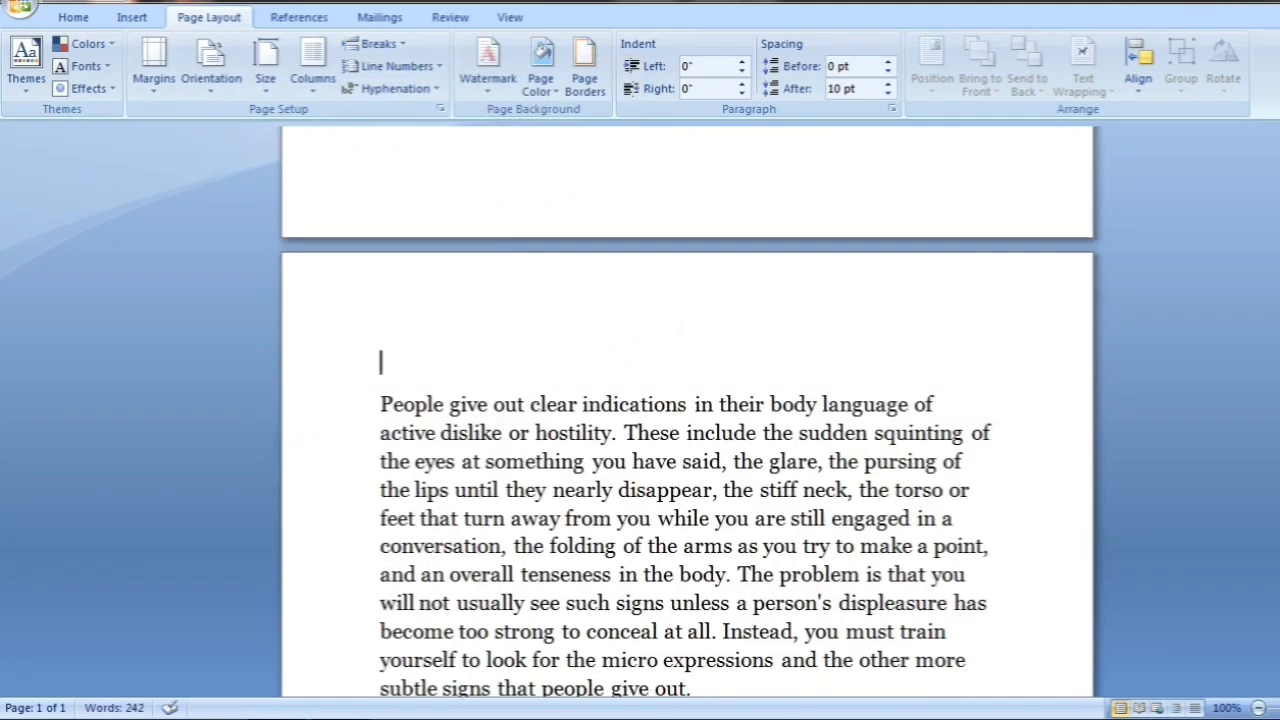
scroll(490, 400, up, 4)
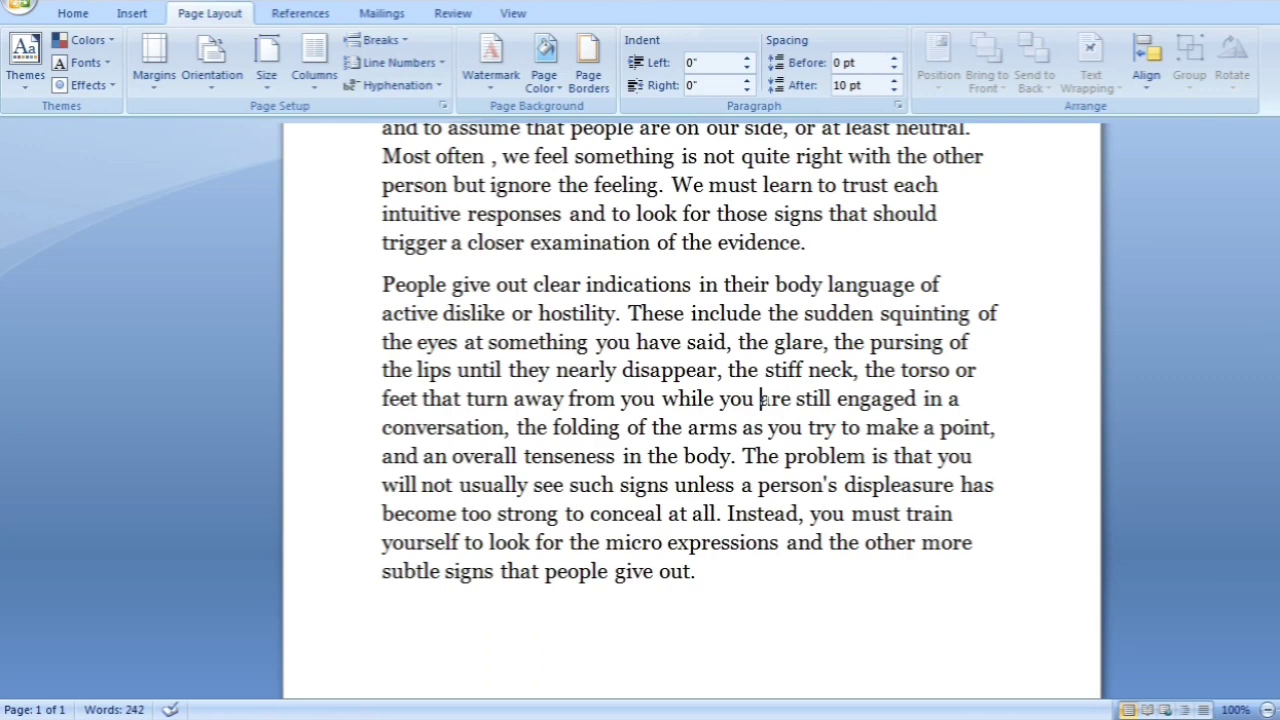
Insert a continuous section break before "are still engaged" in the second paragraph
click(382, 41)
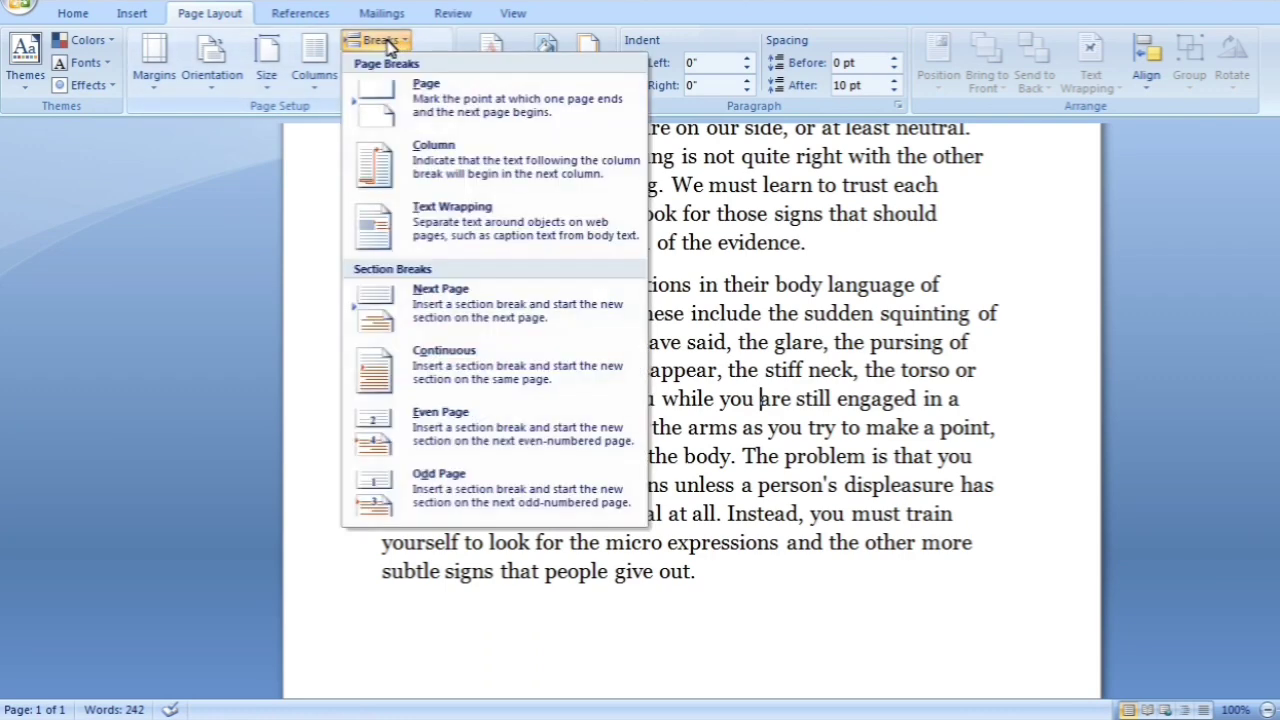
click(435, 388)
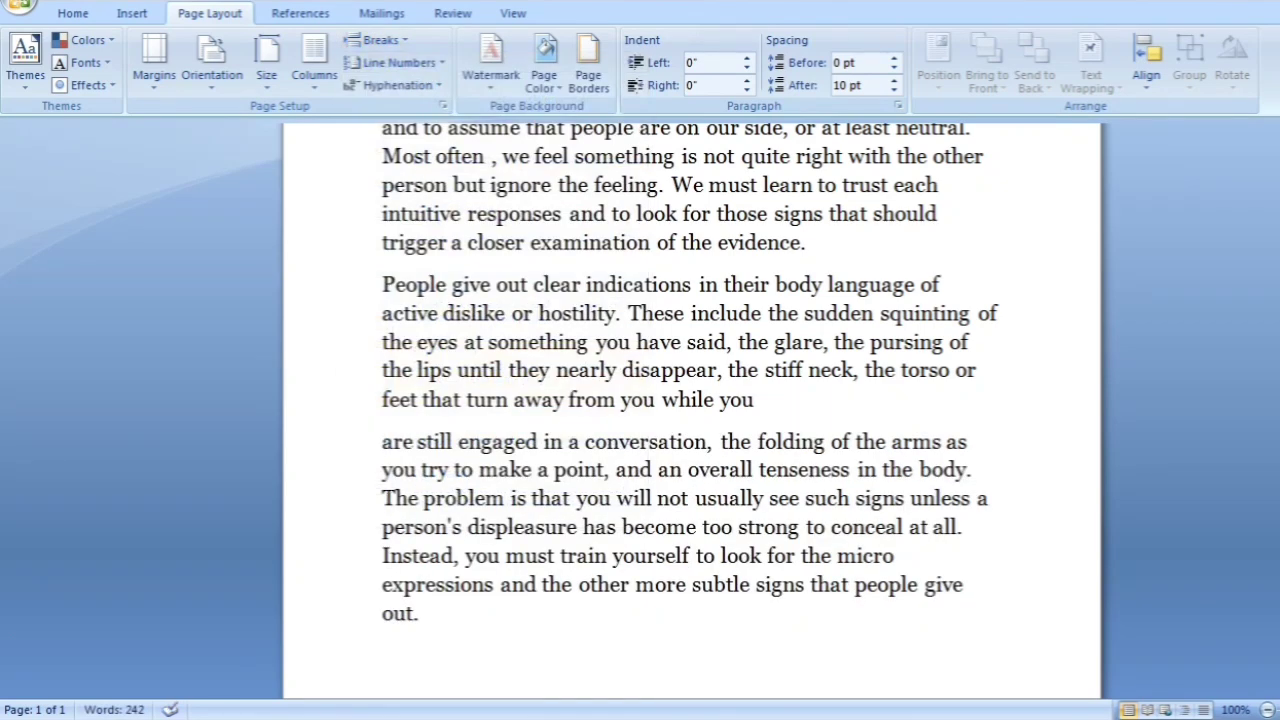
click(398, 42)
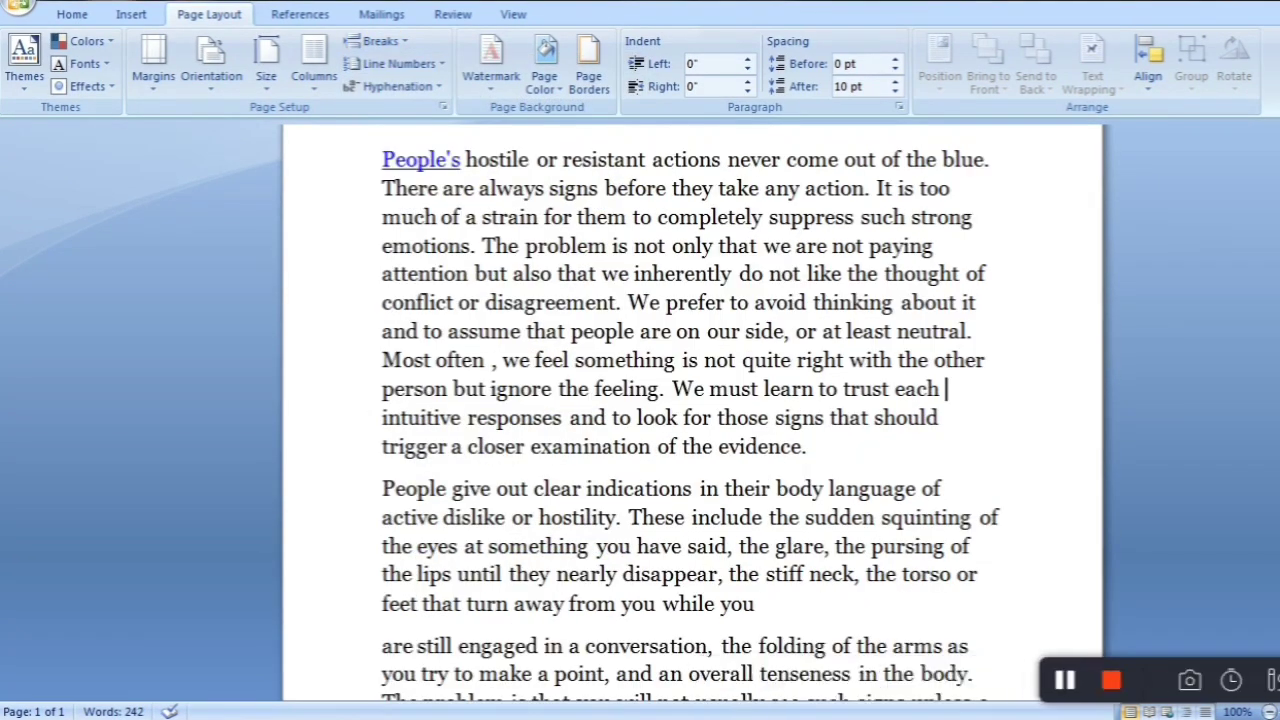
Remove the section break before "are still engaged" so the second paragraph runs on as one block
key(BackSpace)
scroll(690, 420, up, 1)
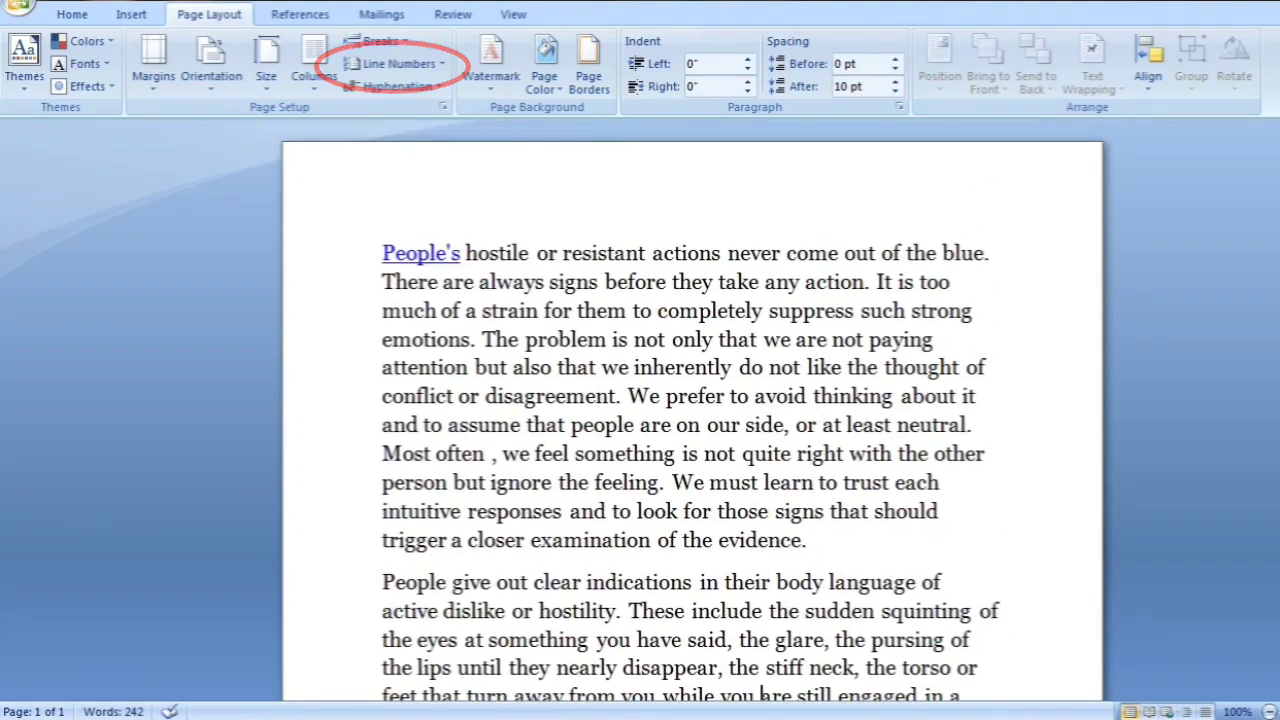
Turn on continuous line numbering for the document and look over the numbered lines
click(412, 66)
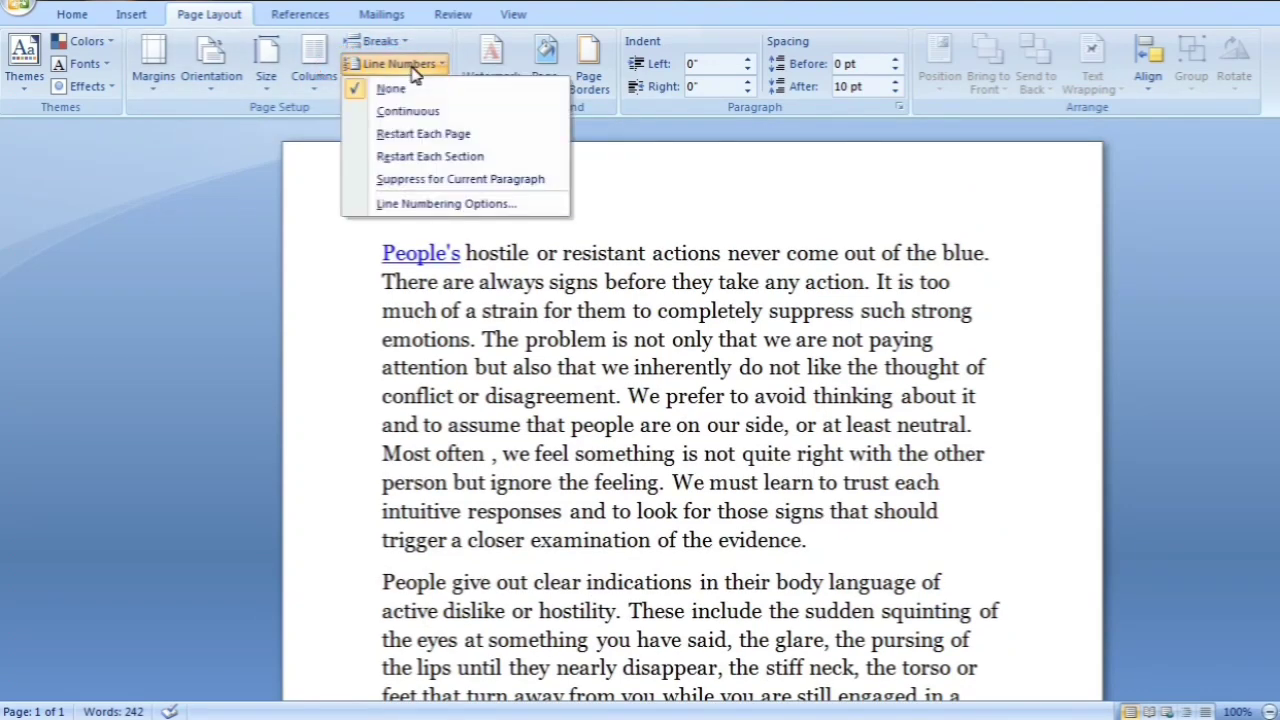
click(413, 113)
scroll(677, 583, down, 1)
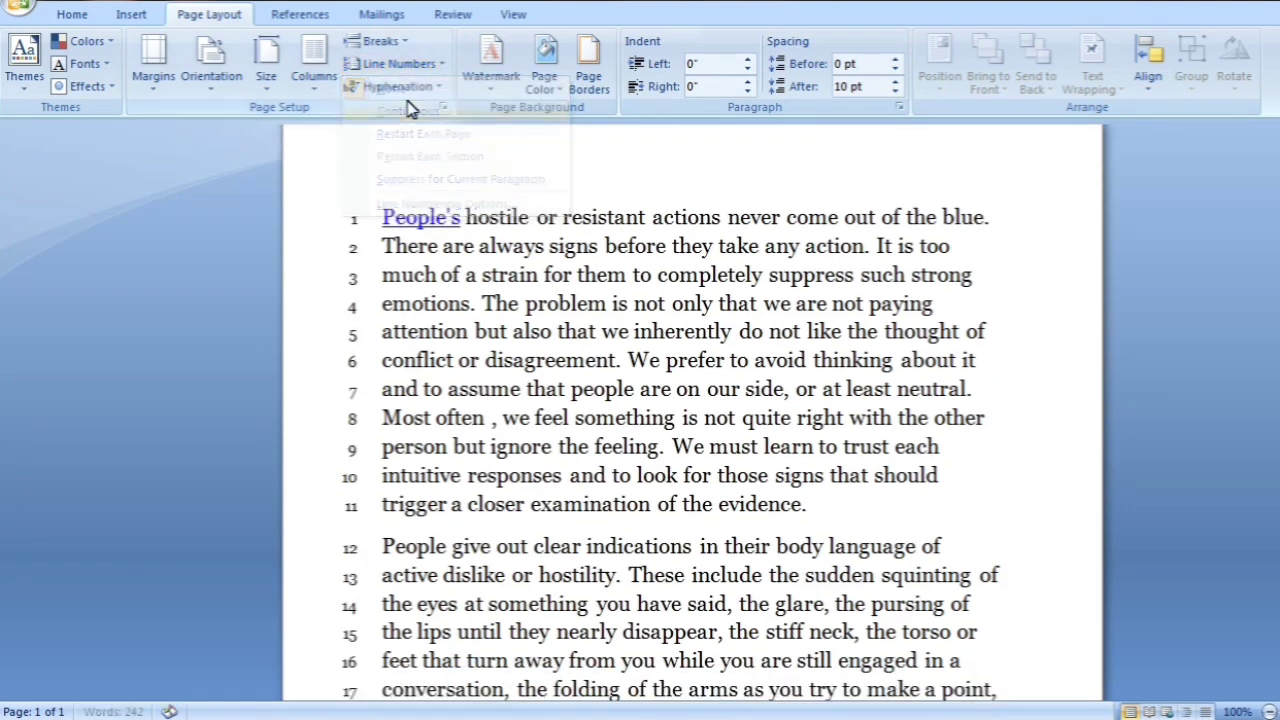
scroll(677, 583, down, 1)
scroll(761, 413, down, 2)
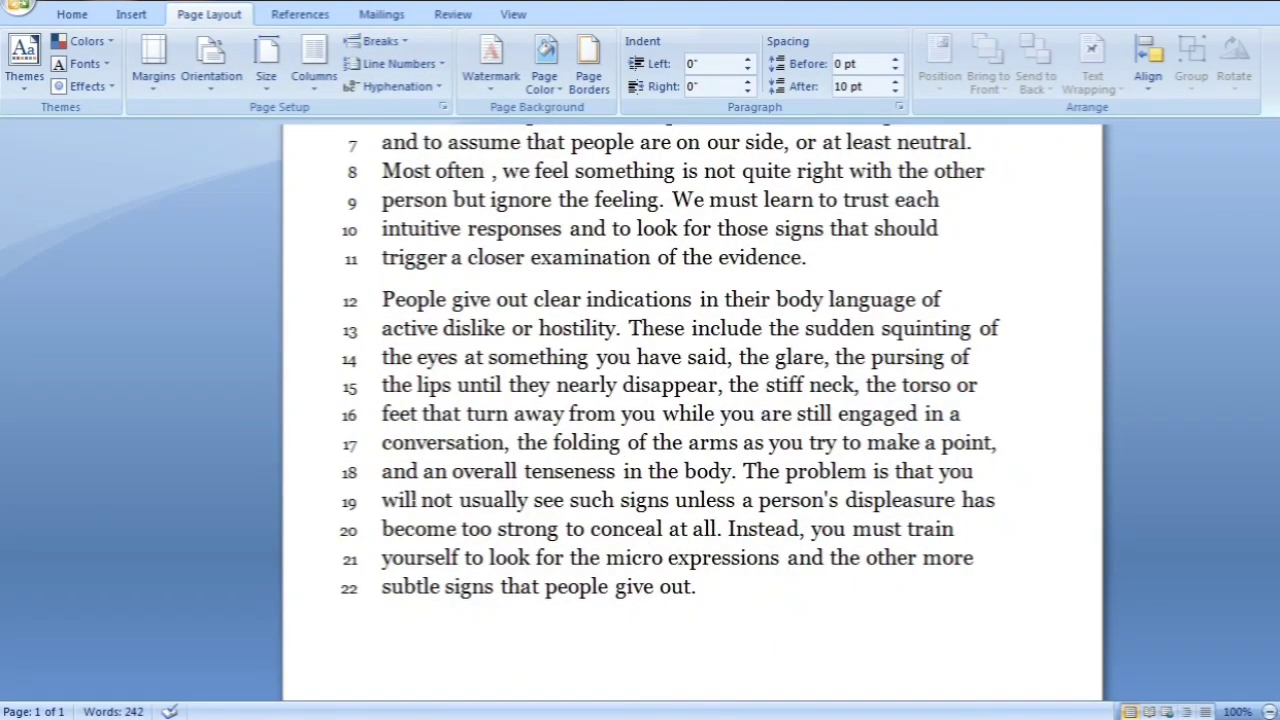
scroll(762, 414, up, 4)
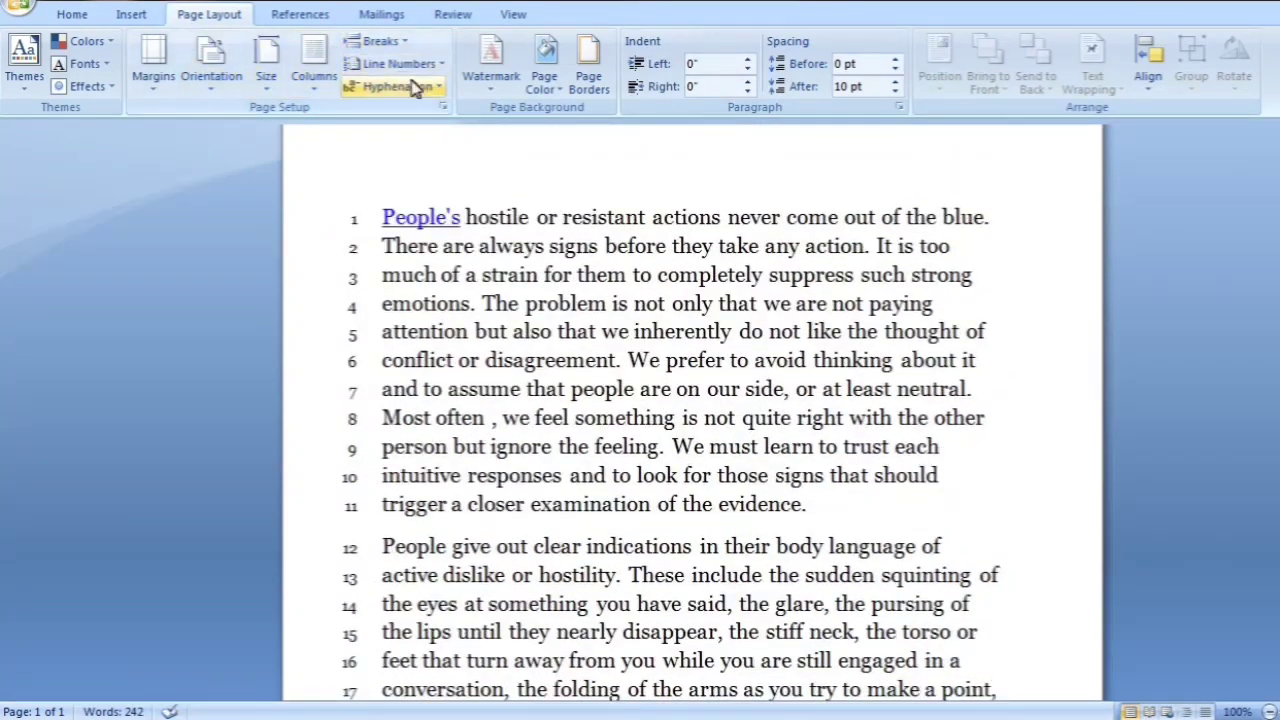
Set line numbering back to None and check the page
click(420, 63)
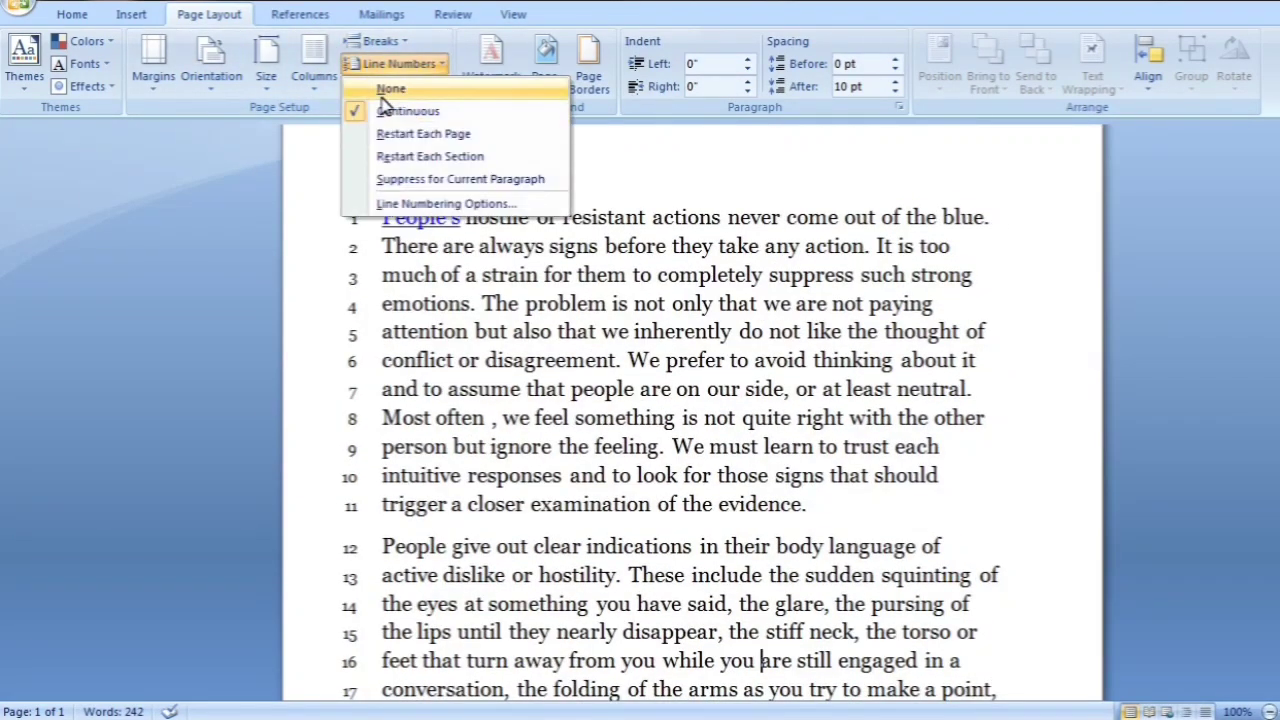
click(383, 95)
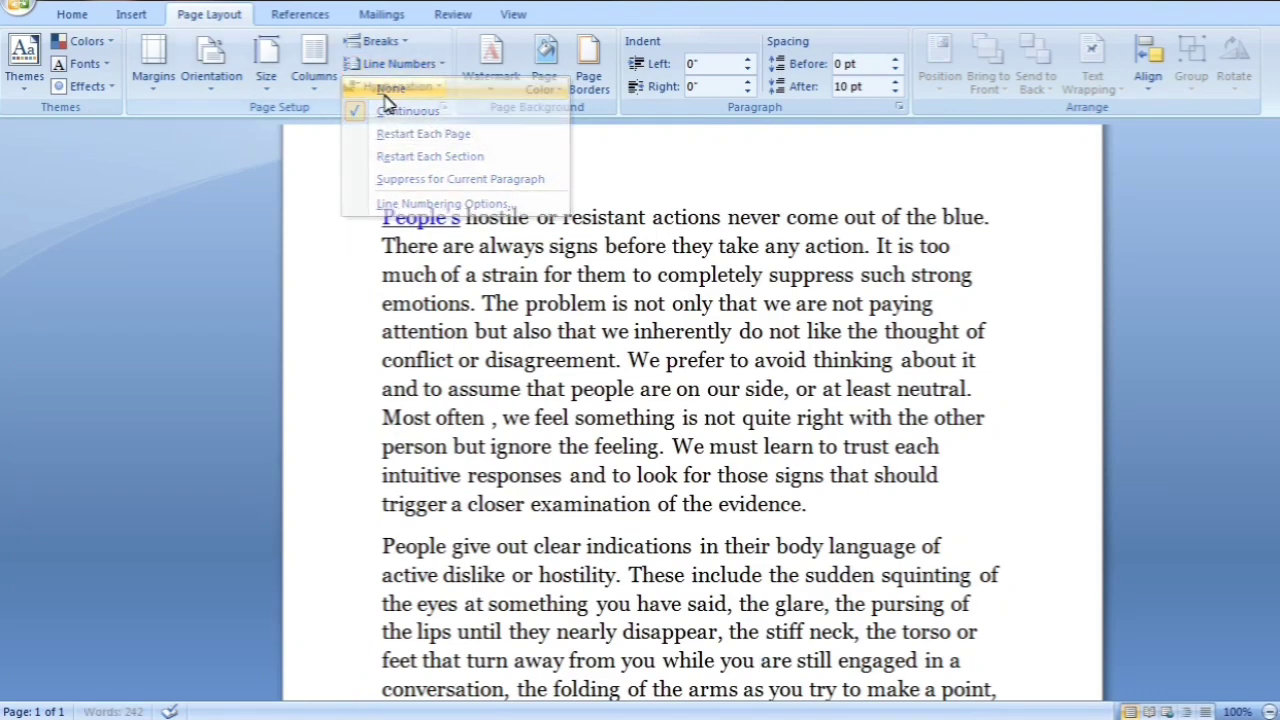
scroll(550, 440, down, 3)
scroll(550, 440, up, 4)
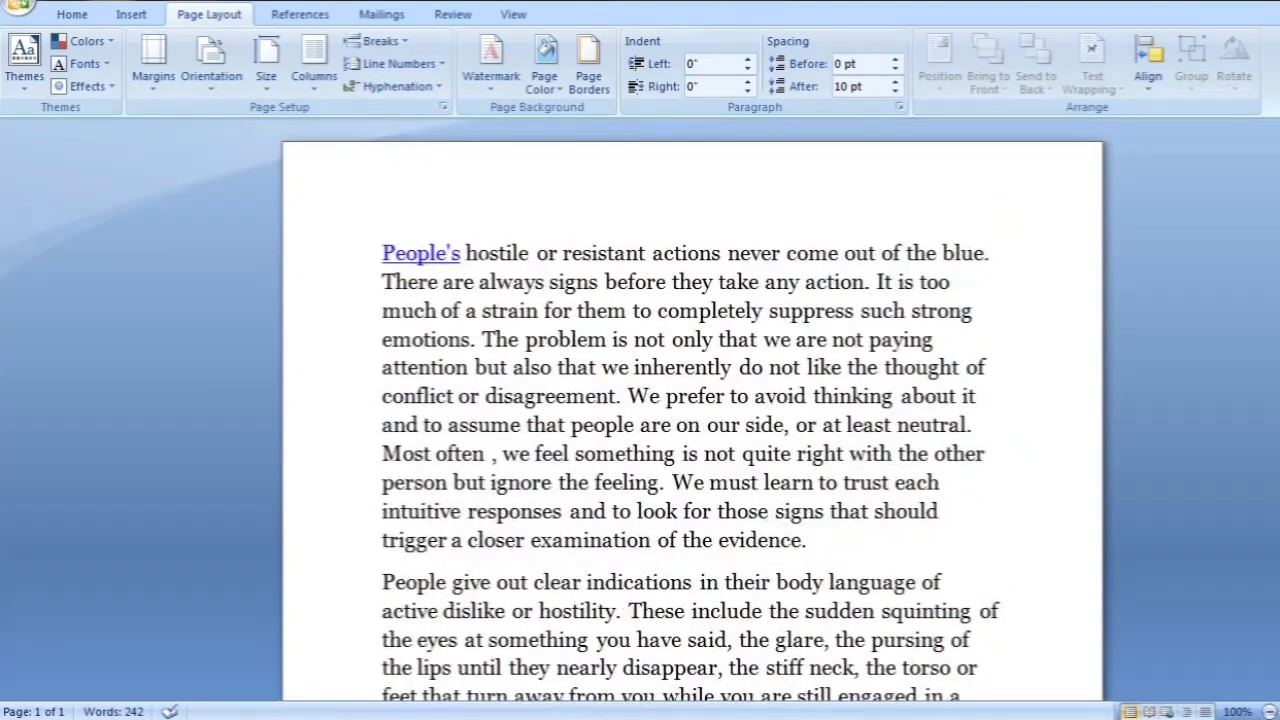
click(420, 64)
click(427, 65)
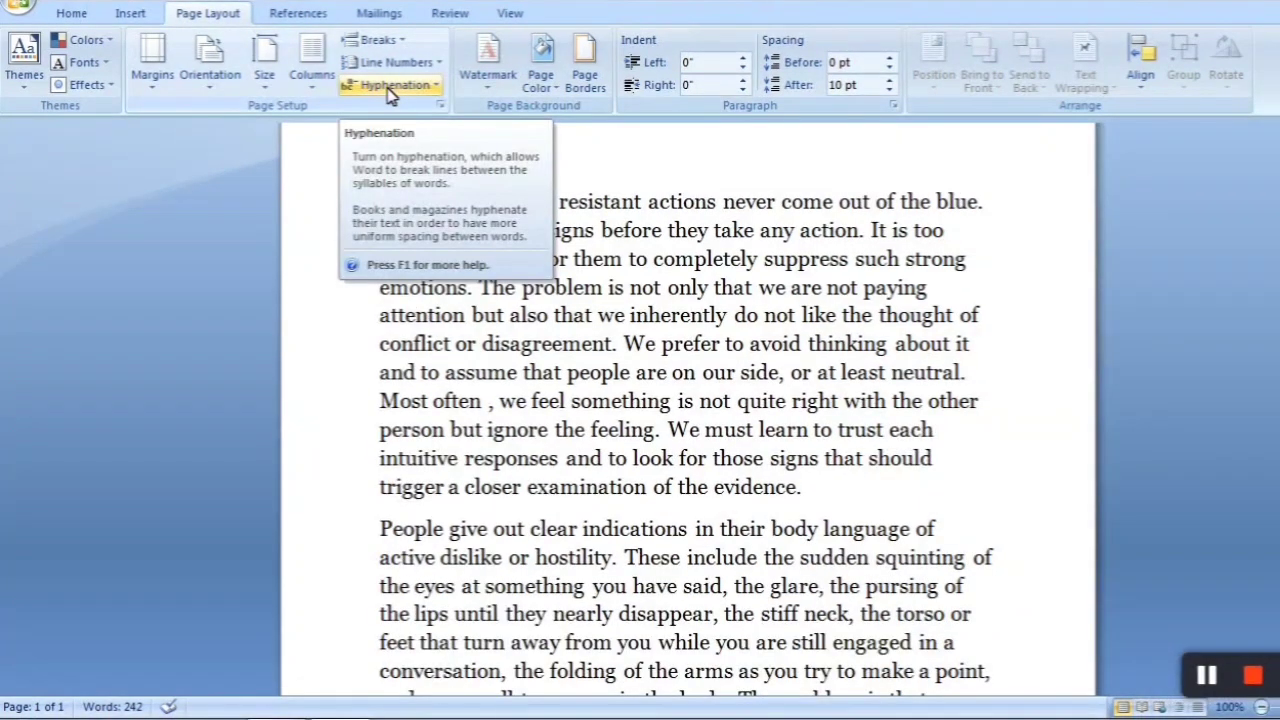
Turn on automatic hyphenation for the document and look over the line endings in both paragraphs
click(420, 87)
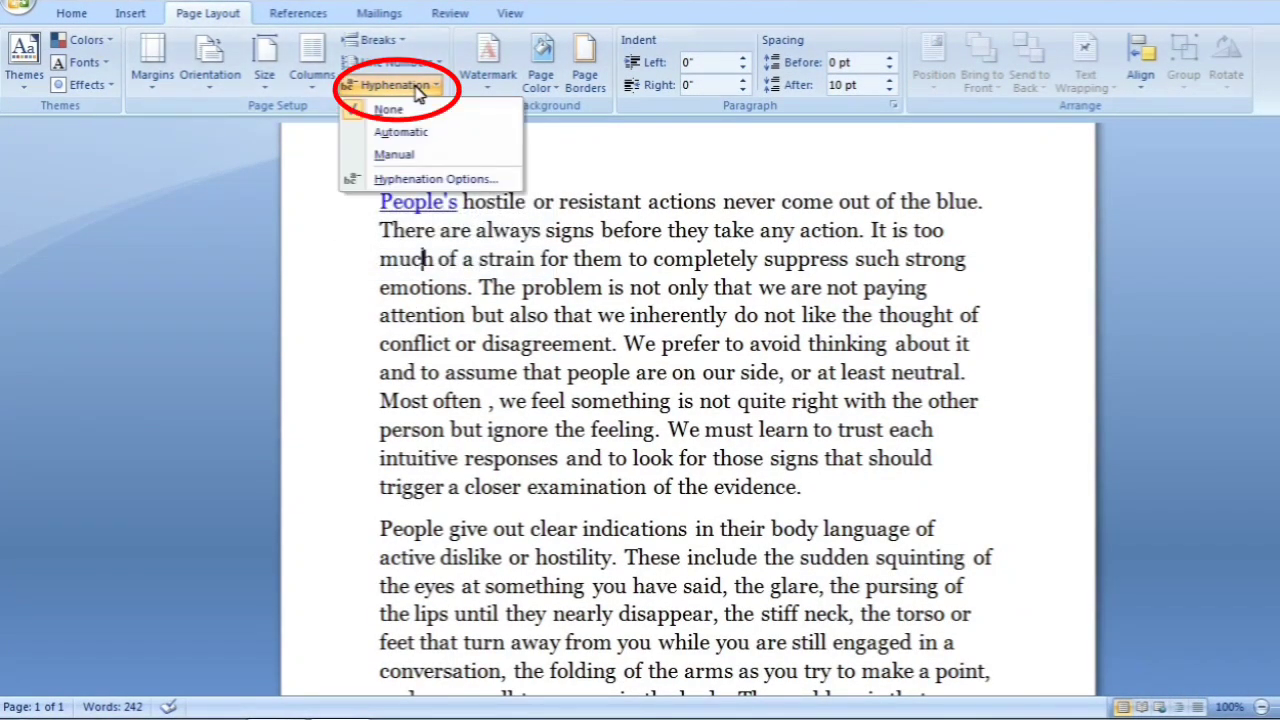
click(930, 333)
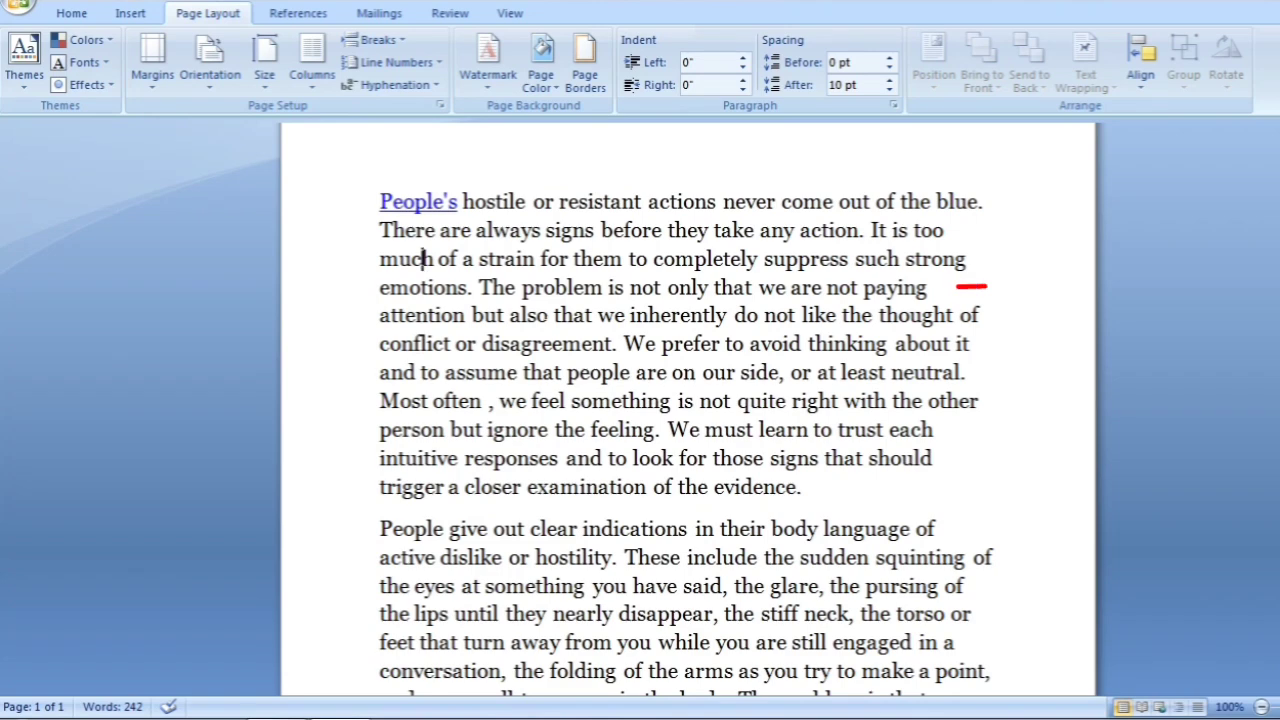
click(396, 86)
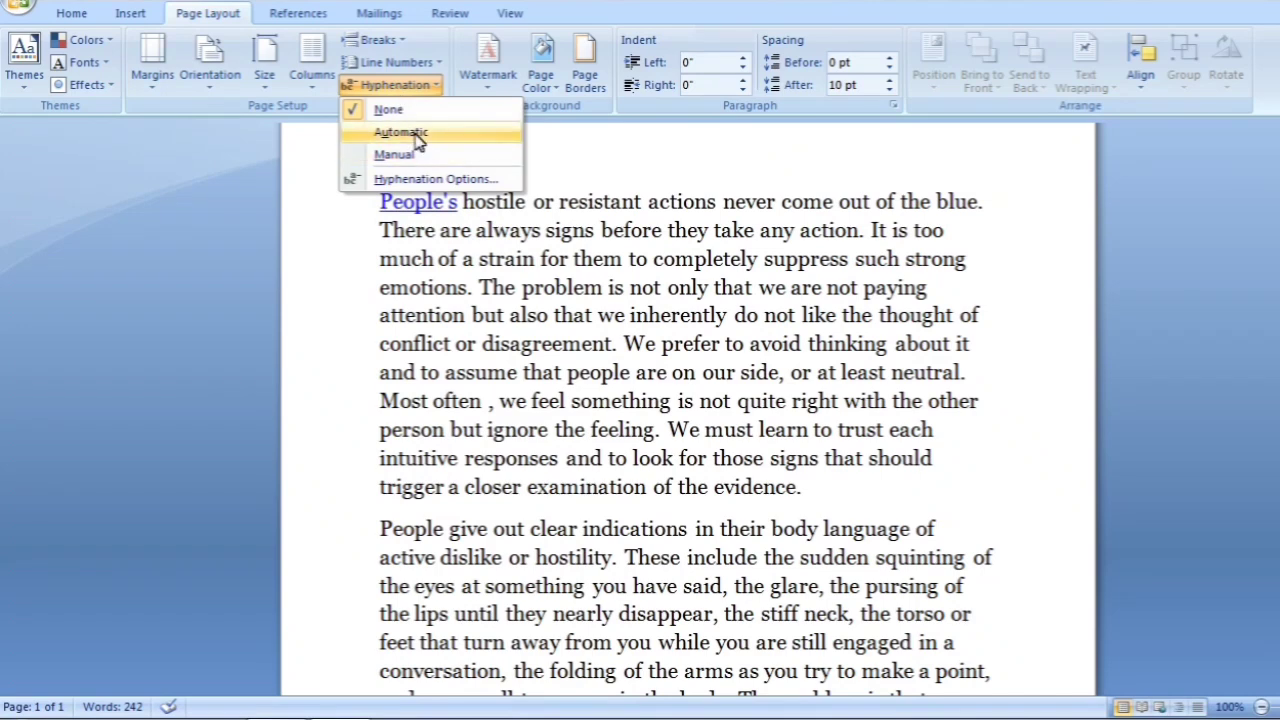
click(416, 134)
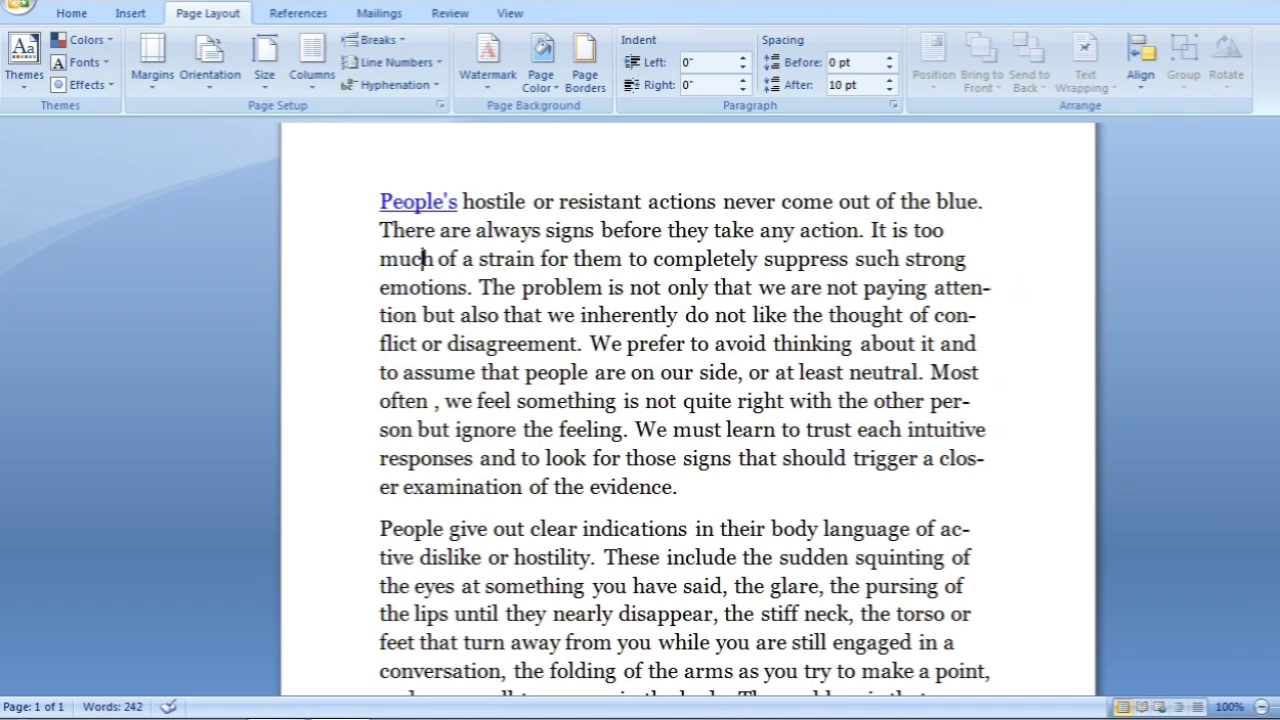
scroll(686, 400, down, 2)
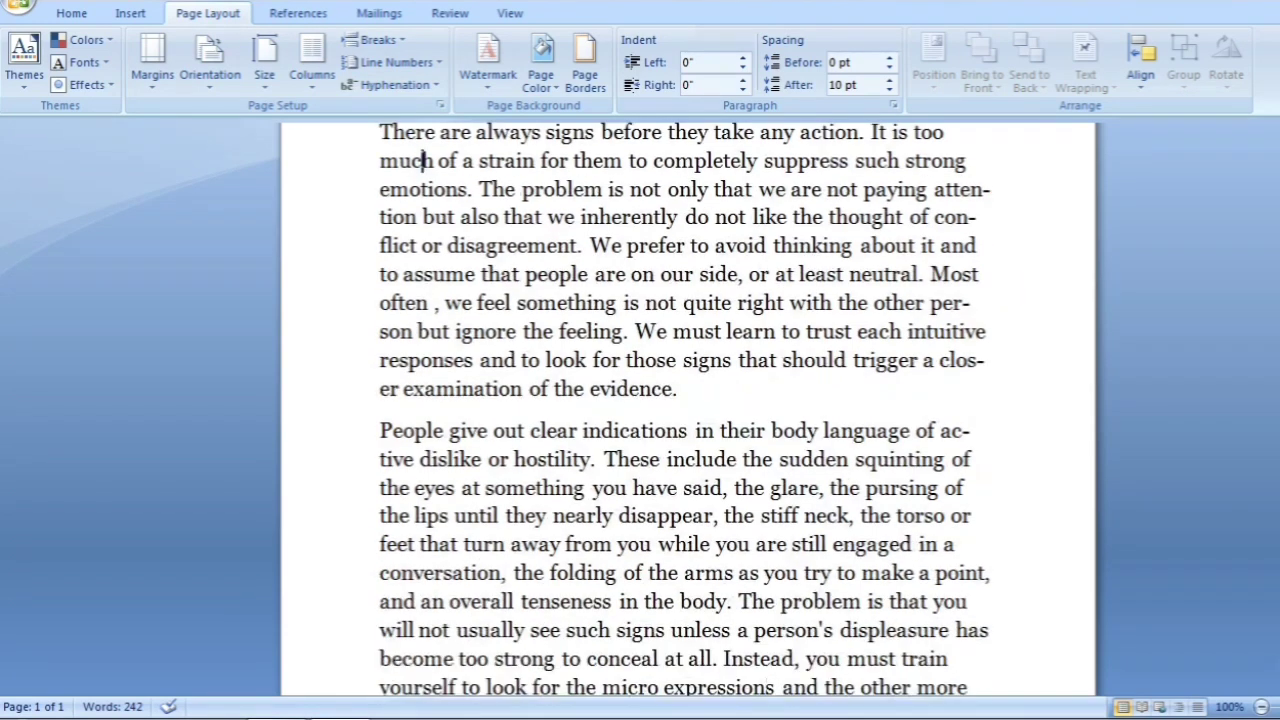
scroll(686, 400, up, 3)
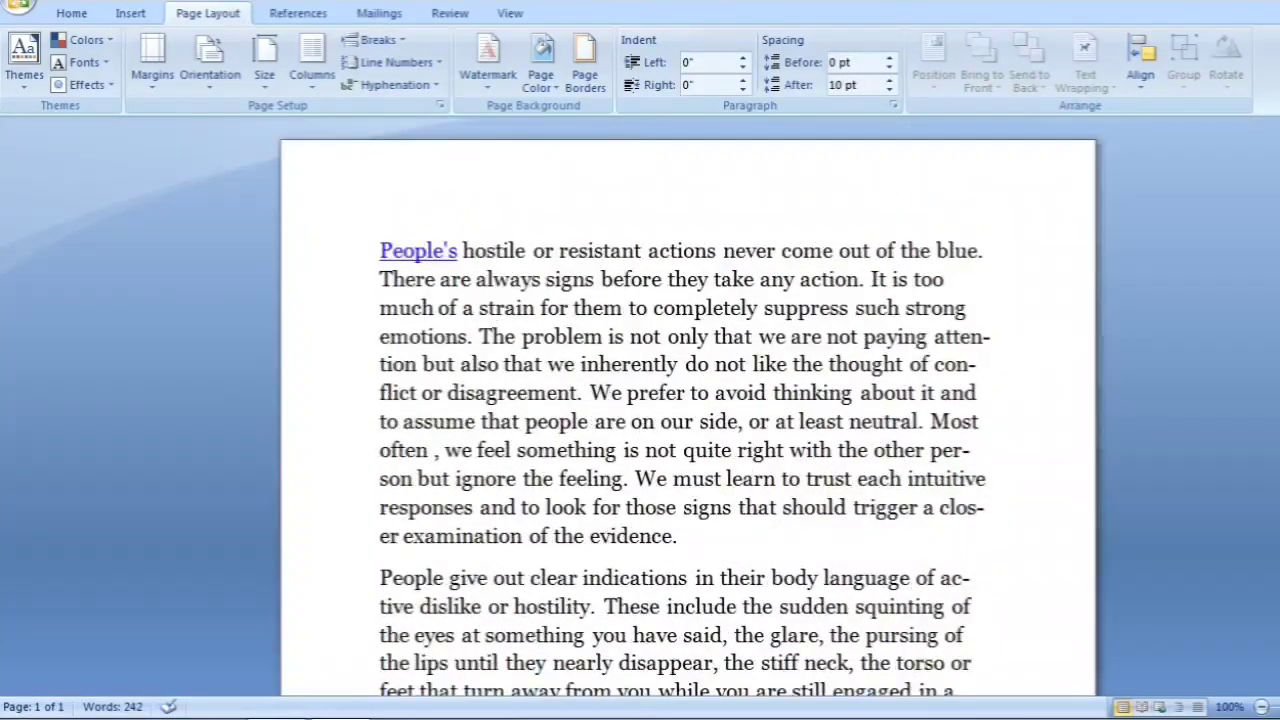
Set the document's hyphenation back to None
click(428, 88)
click(388, 112)
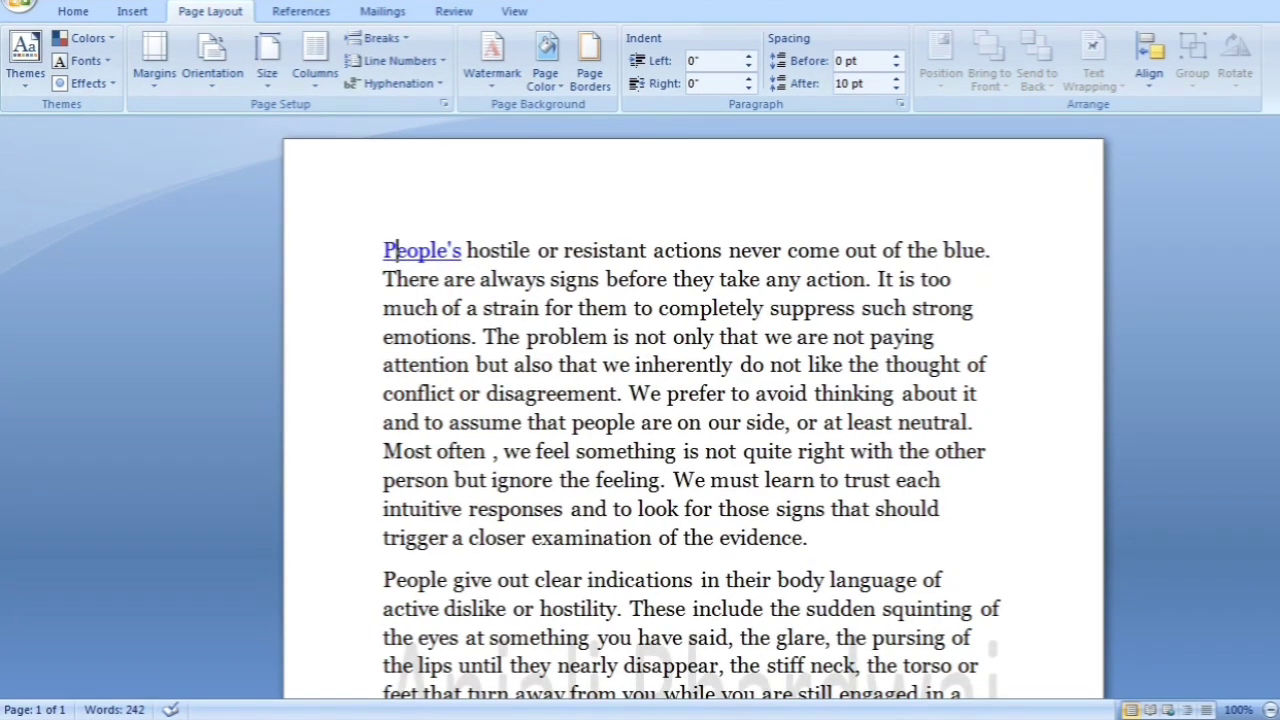
Apply the built-in Urban theme to the document and look over the page
click(27, 64)
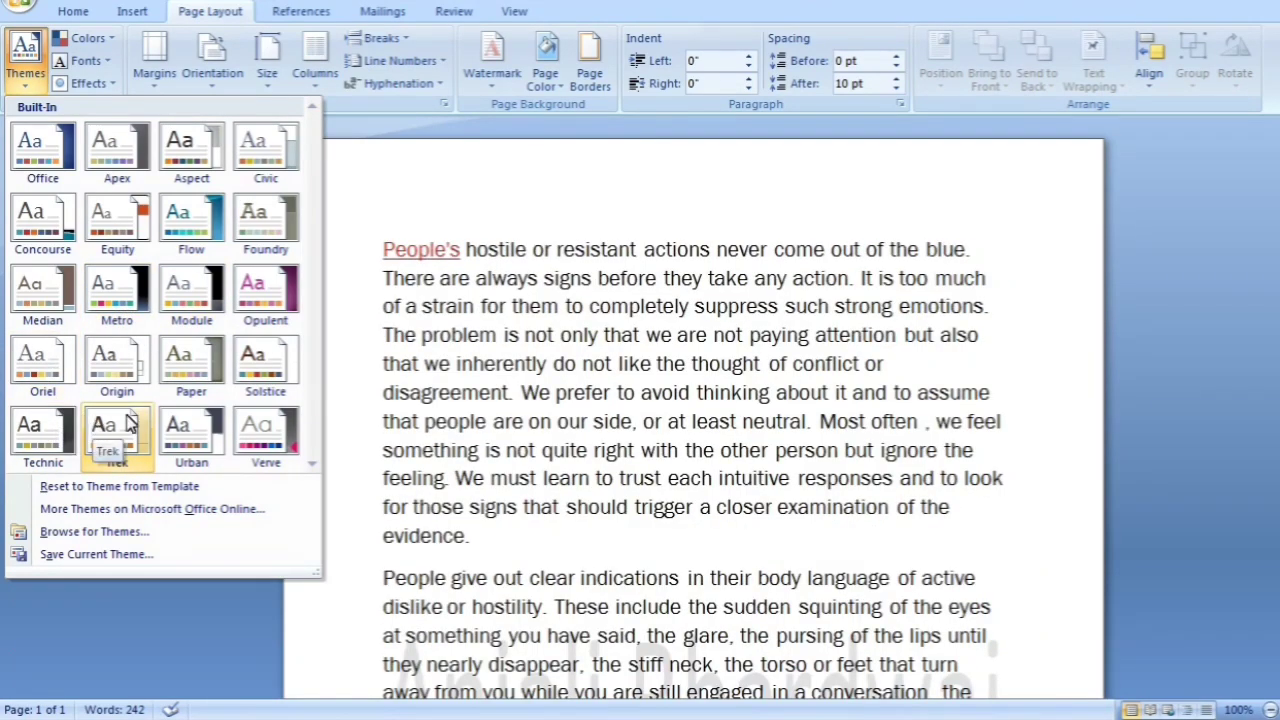
click(193, 452)
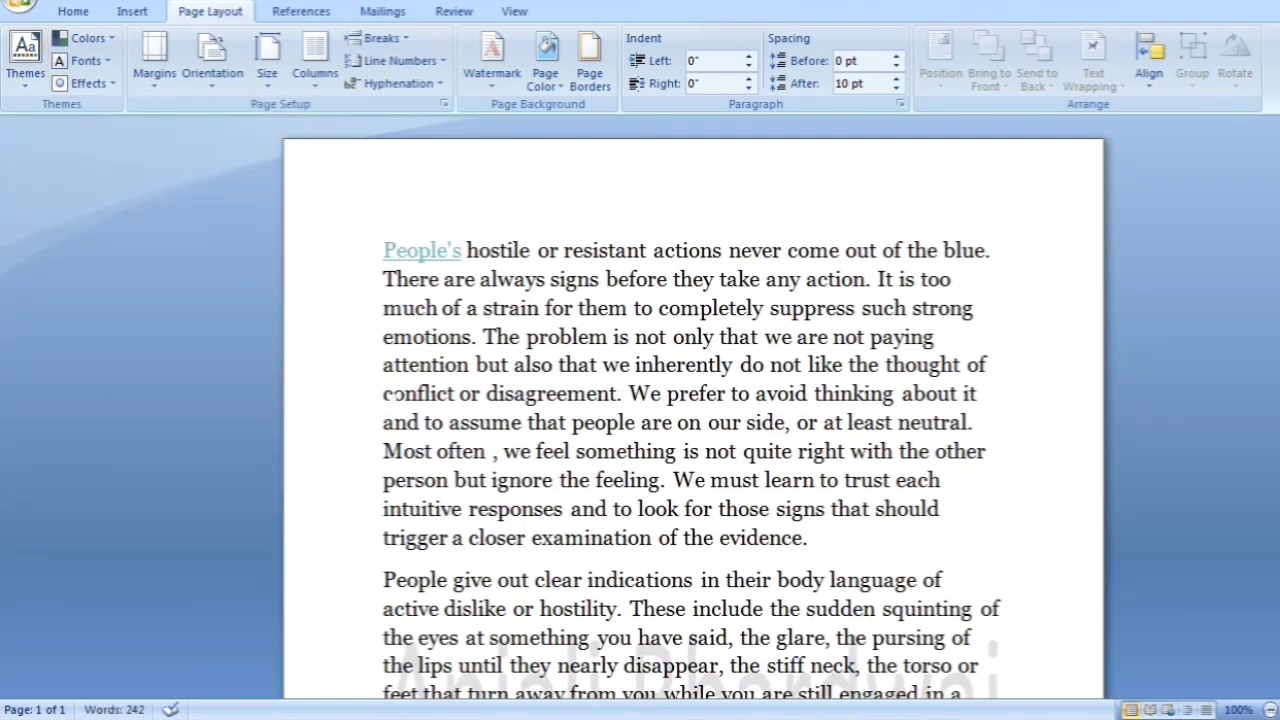
scroll(693, 410, down, 1)
scroll(693, 410, up, 1)
Change the theme colors to Apex and the theme fonts to Office Classic 2 (Arial)
click(88, 38)
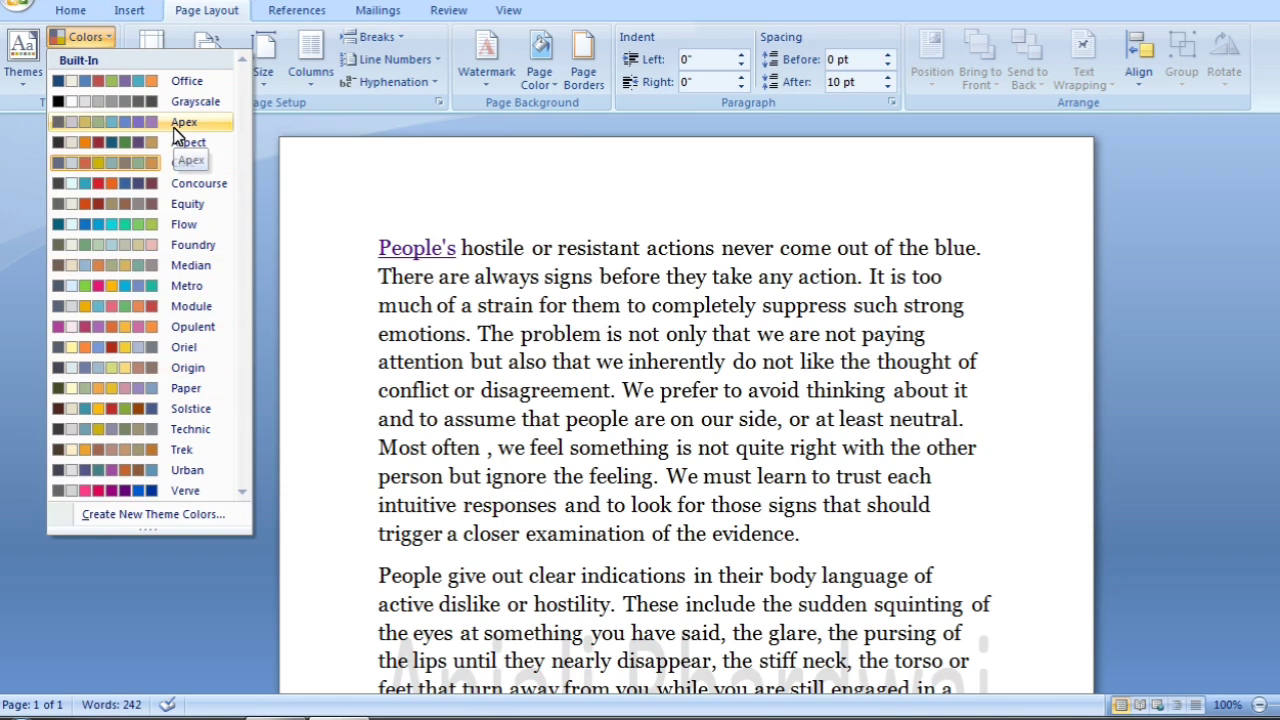
click(175, 128)
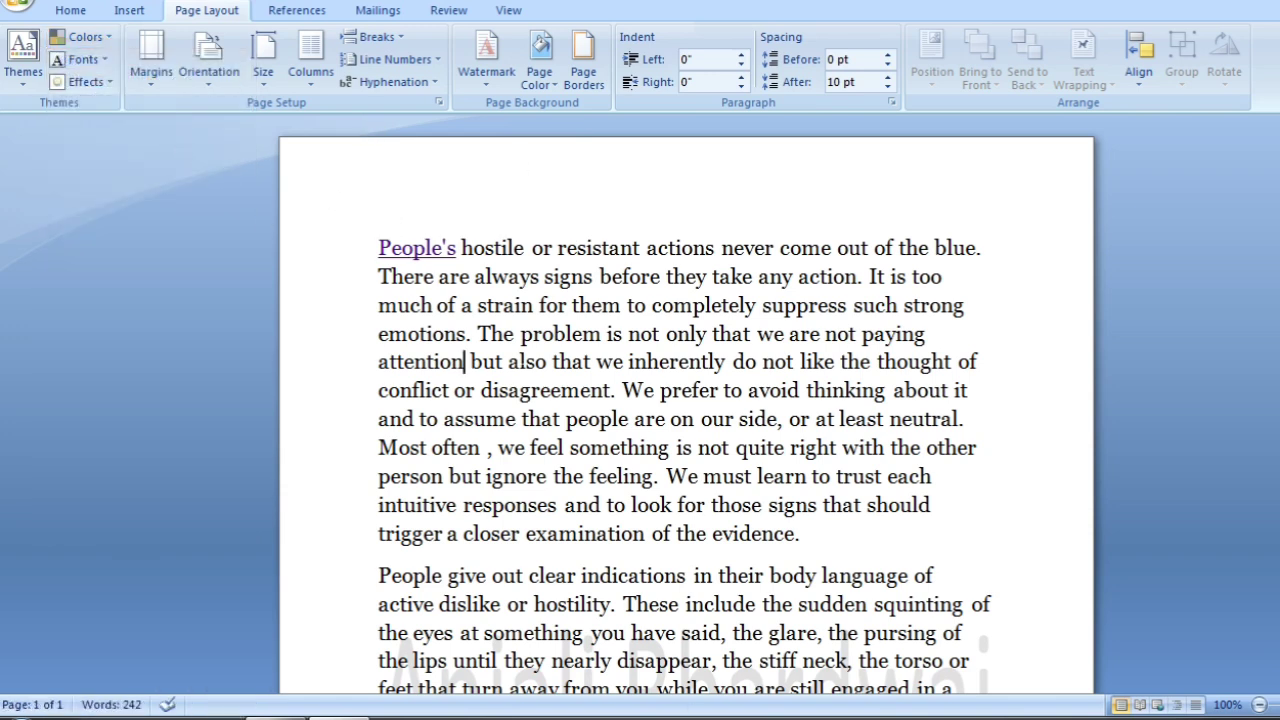
click(105, 62)
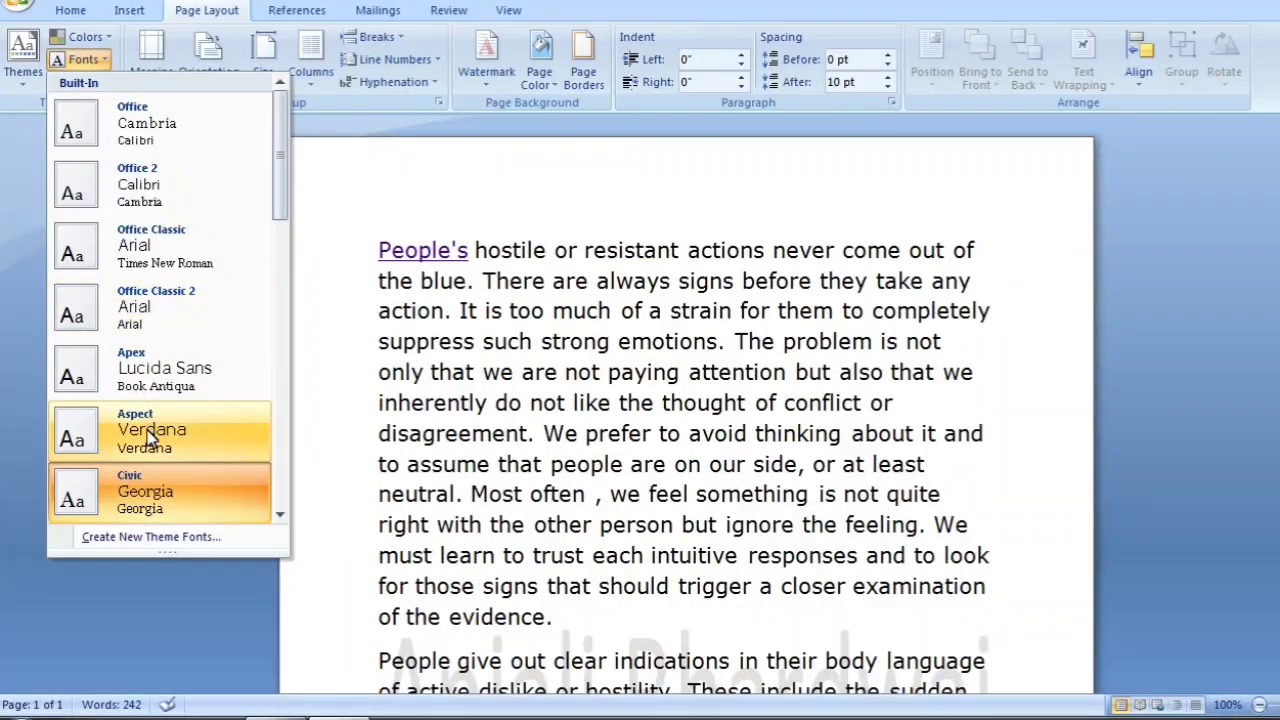
click(128, 320)
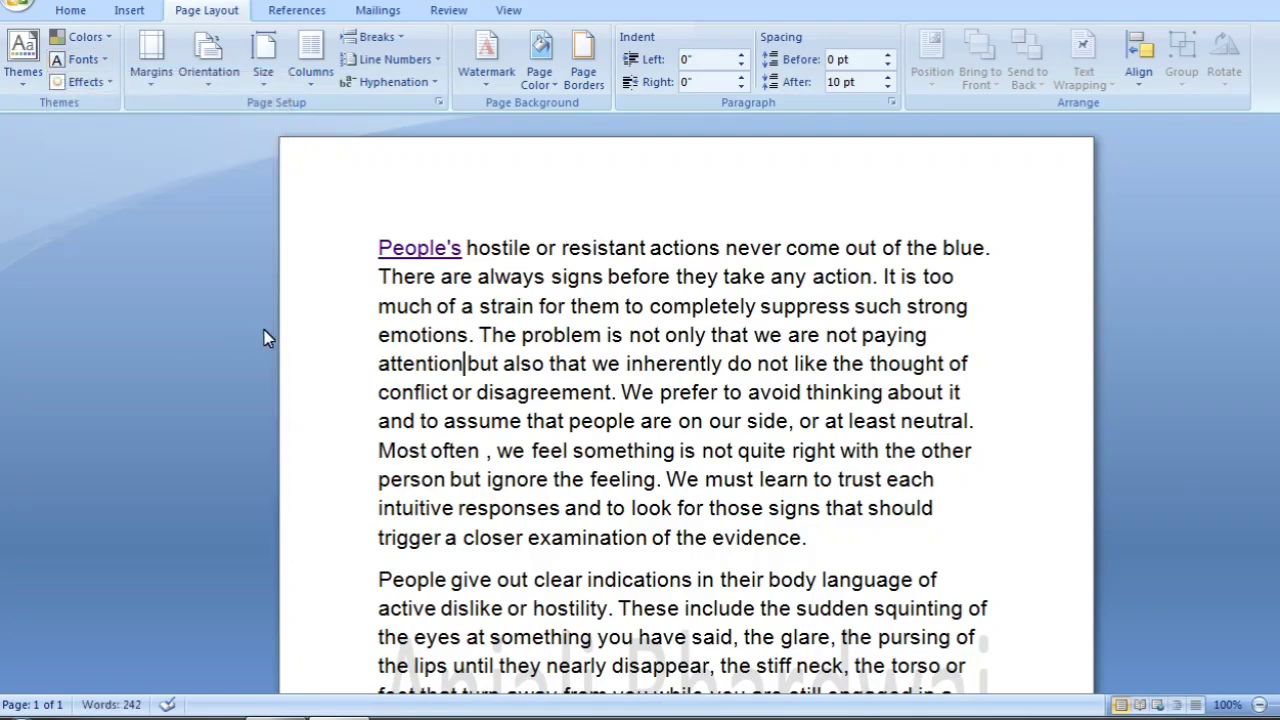